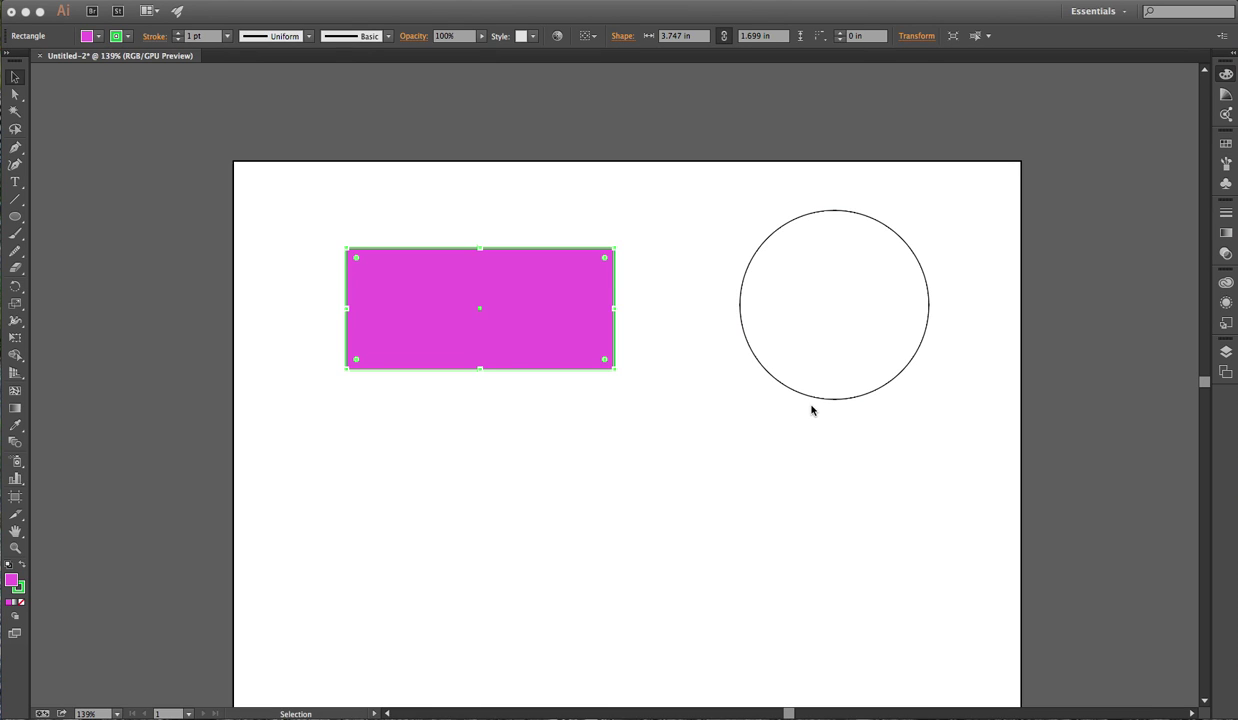
# Step: Open the Color panel and zoom to 300%, centring the magenta rectangle in view
pyautogui.press('F6')
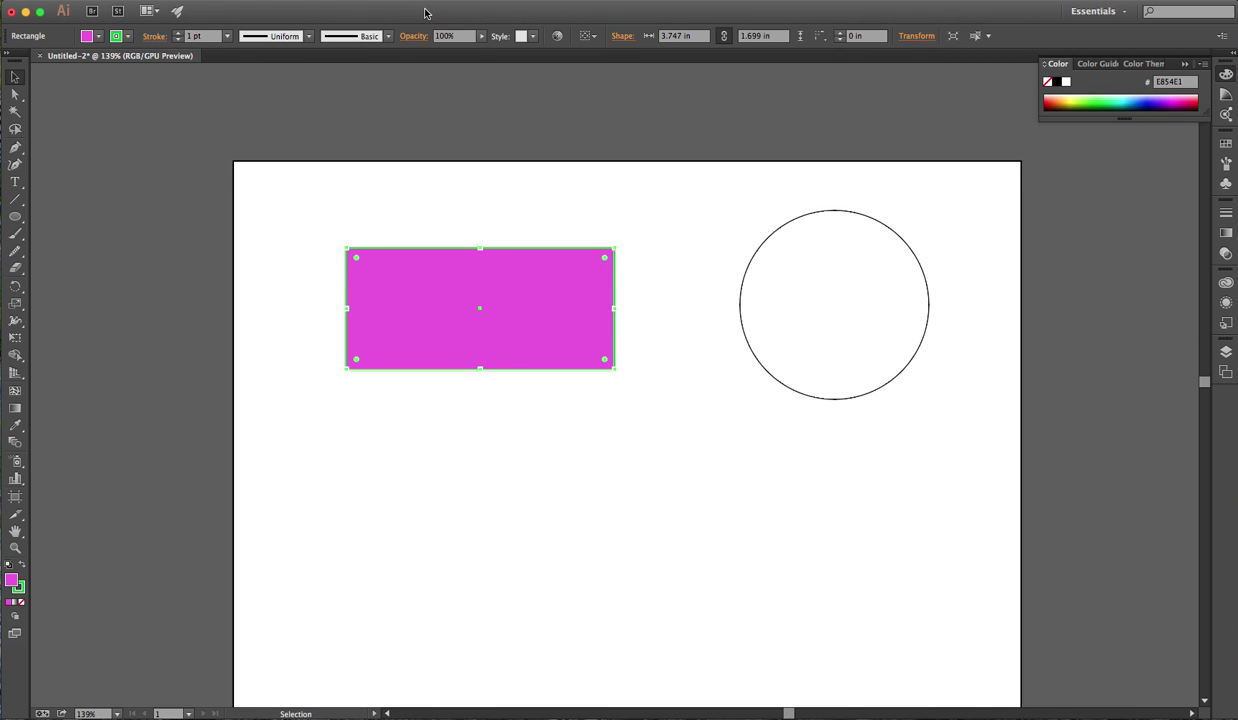
pyautogui.press('super+equal')
pyautogui.press('super+equal')
pyautogui.press('super+equal')
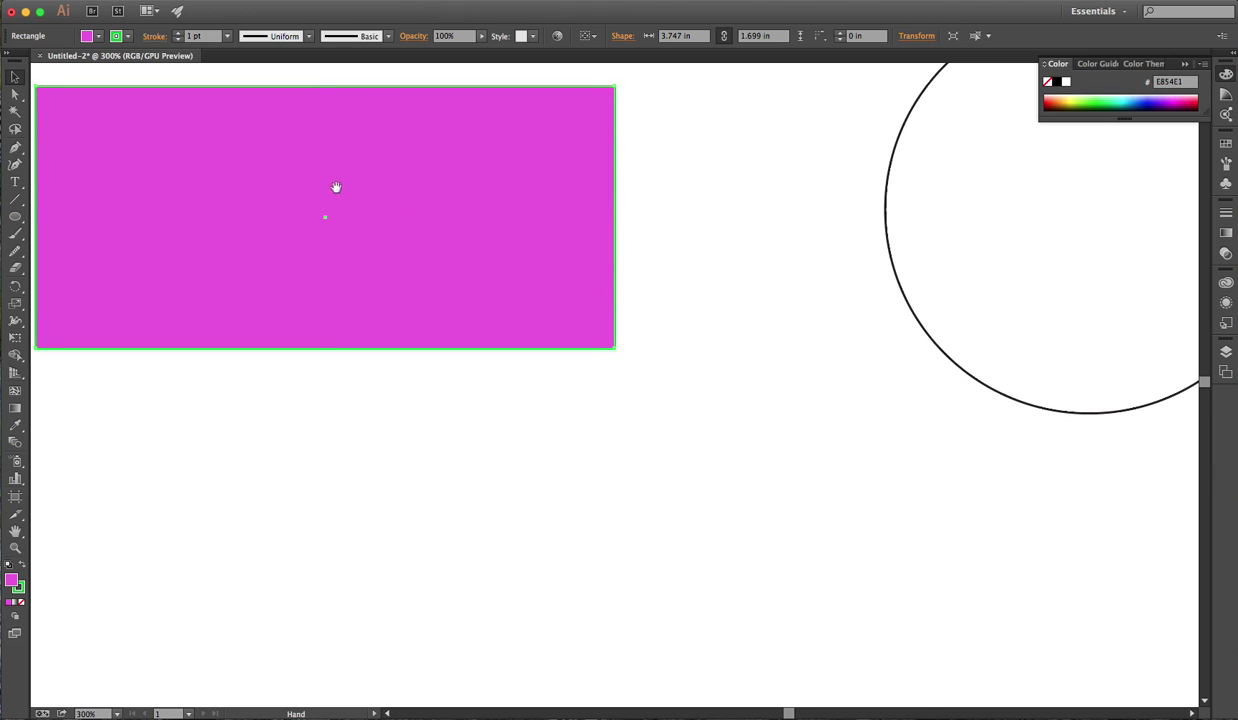
pyautogui.moveTo(345, 196); pyautogui.dragTo(512, 306)
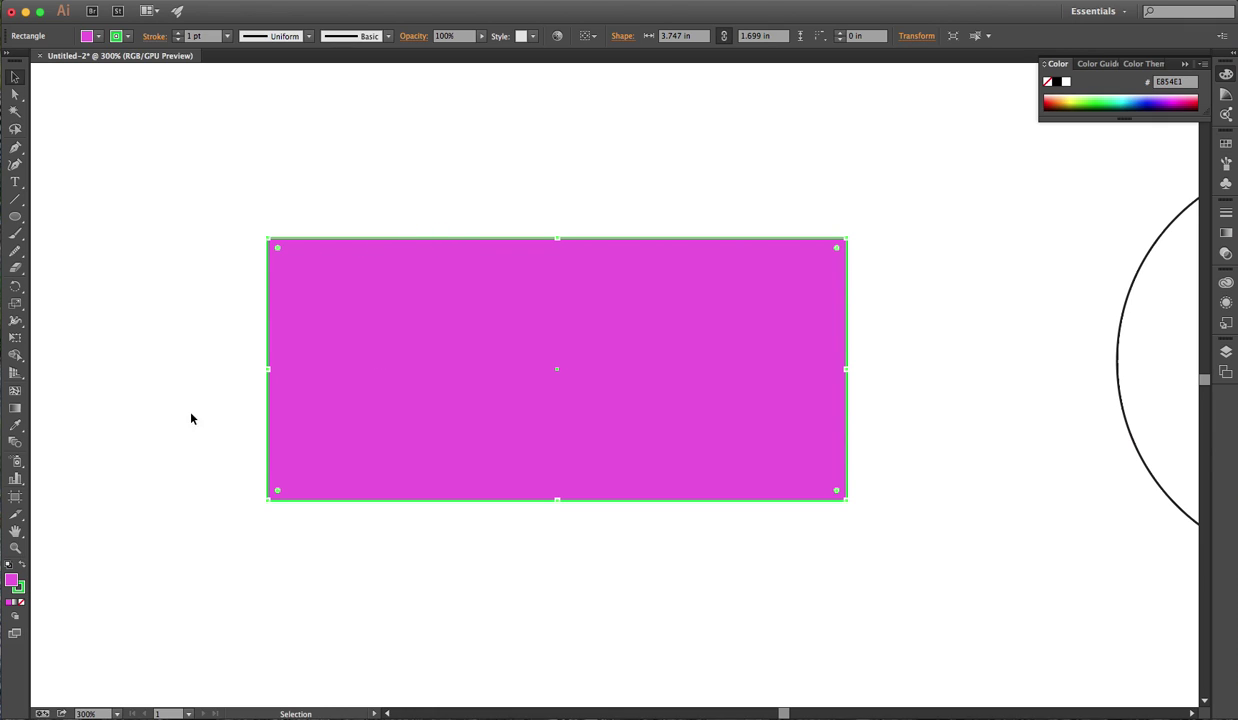
# Step: Align the rectangle's green stroke to the inside, raise its weight to 9 pt, and reselect the rectangle
pyautogui.click(154, 37)
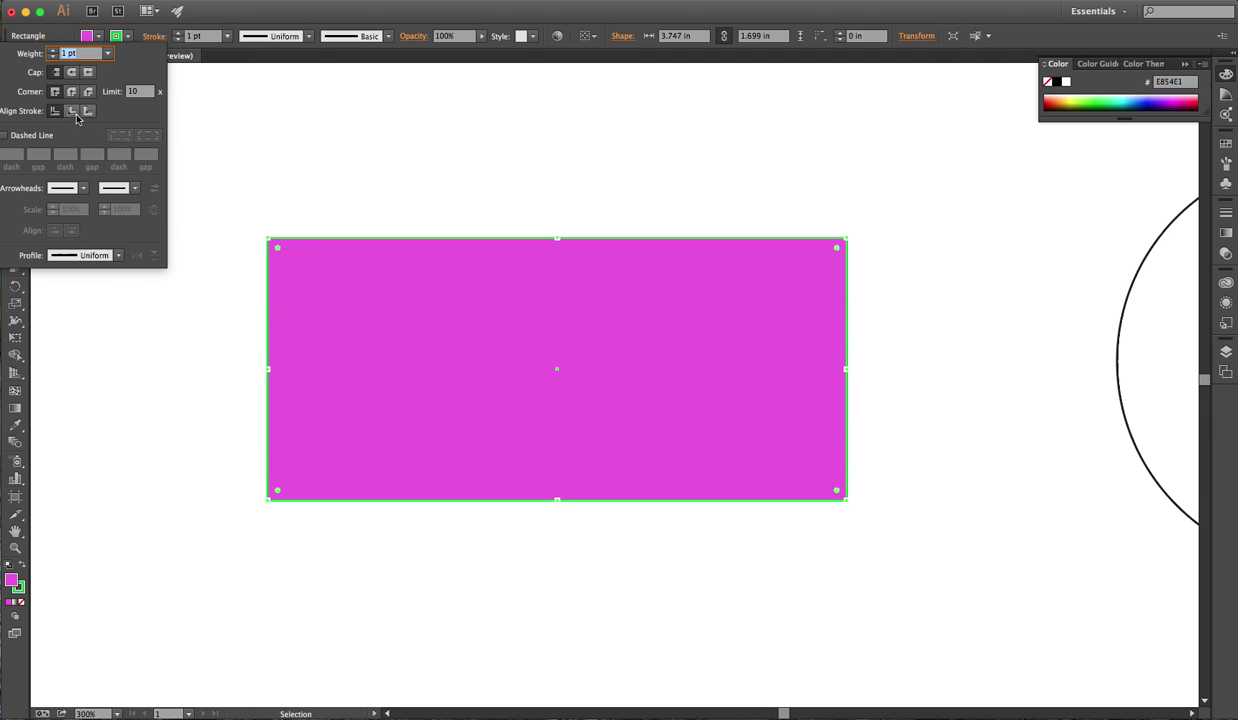
pyautogui.click(76, 113)
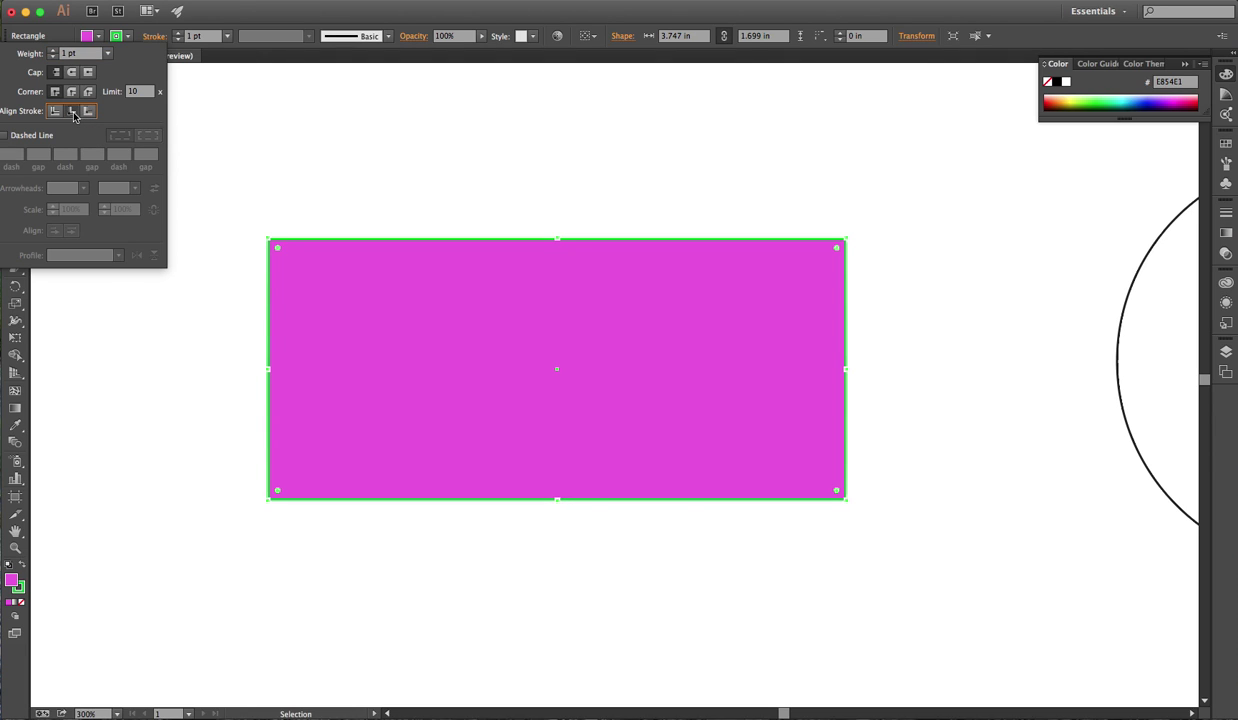
pyautogui.click(53, 57)
pyautogui.click(53, 52)
pyautogui.click(53, 52)
pyautogui.click(53, 52)
pyautogui.click(53, 52)
pyautogui.click(53, 52)
pyautogui.click(53, 52)
pyautogui.click(53, 52)
pyautogui.click(53, 52)
pyautogui.click(53, 52)
pyautogui.click(180, 364)
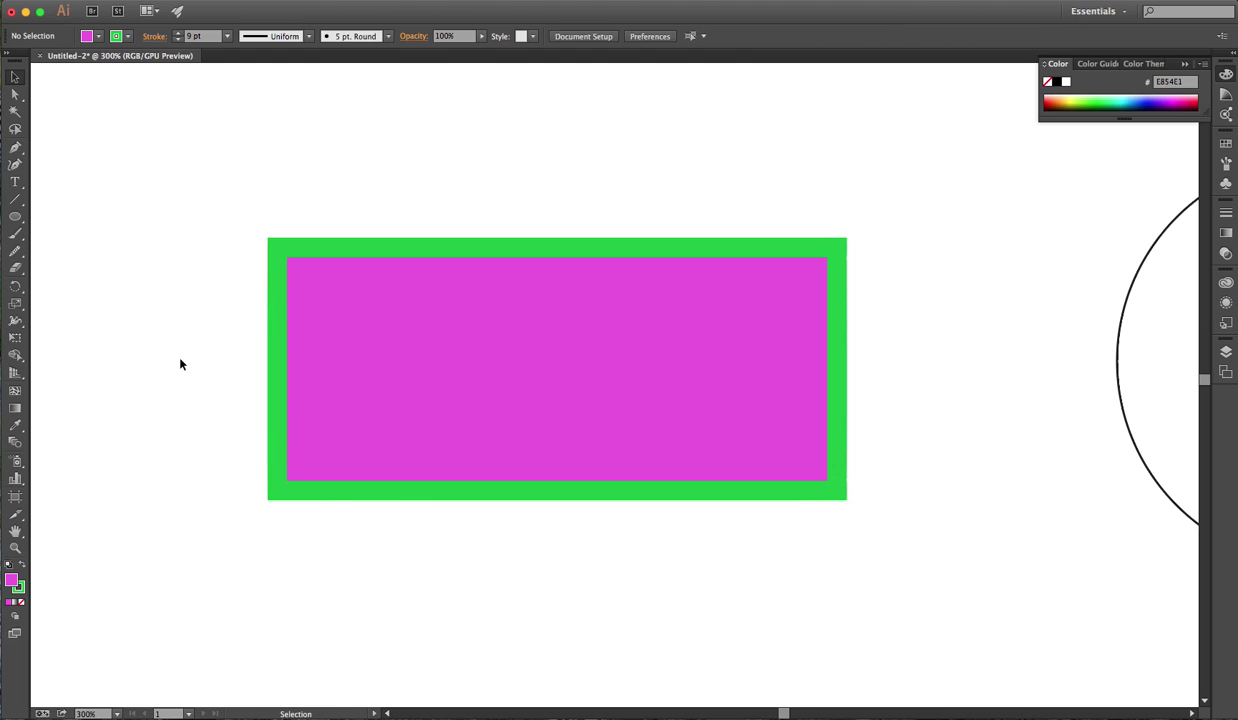
pyautogui.click(409, 314)
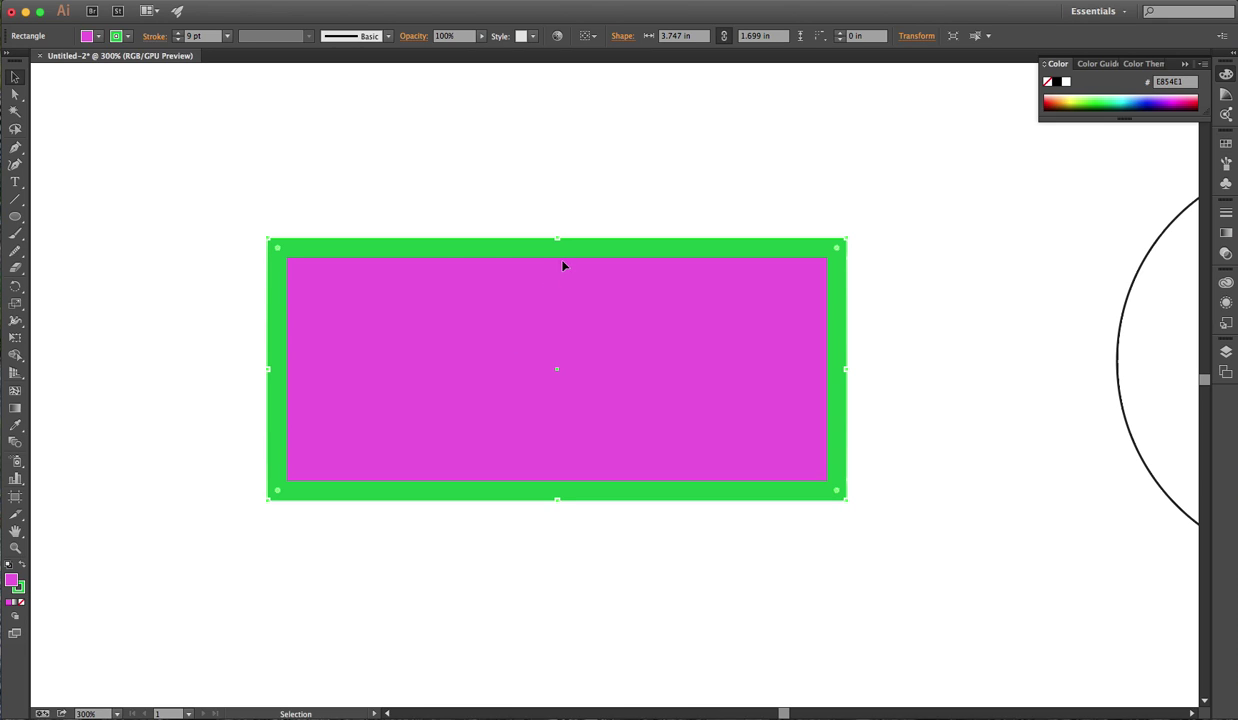
# Step: Float the Appearance panel beside the canvas, collapse Graphic Styles, and enlarge the Appearance panel
pyautogui.click(1226, 305)
pyautogui.moveTo(1090, 270); pyautogui.dragTo(796, 116)
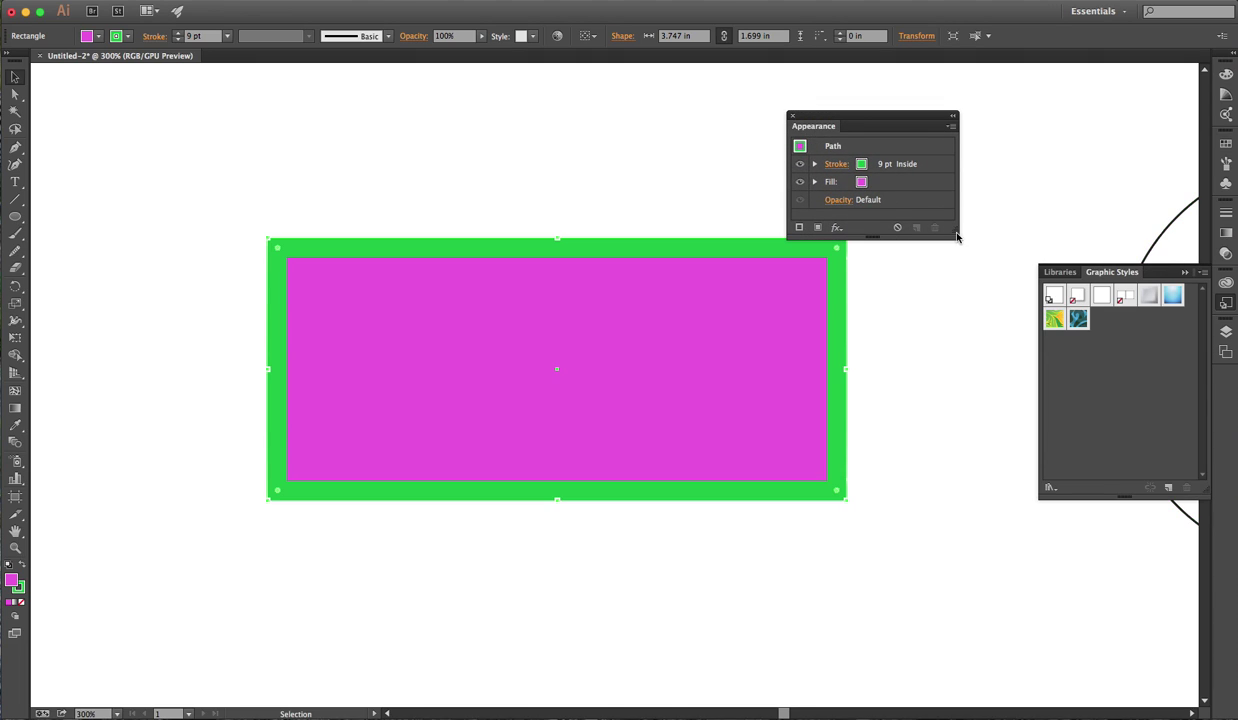
pyautogui.click(1165, 272)
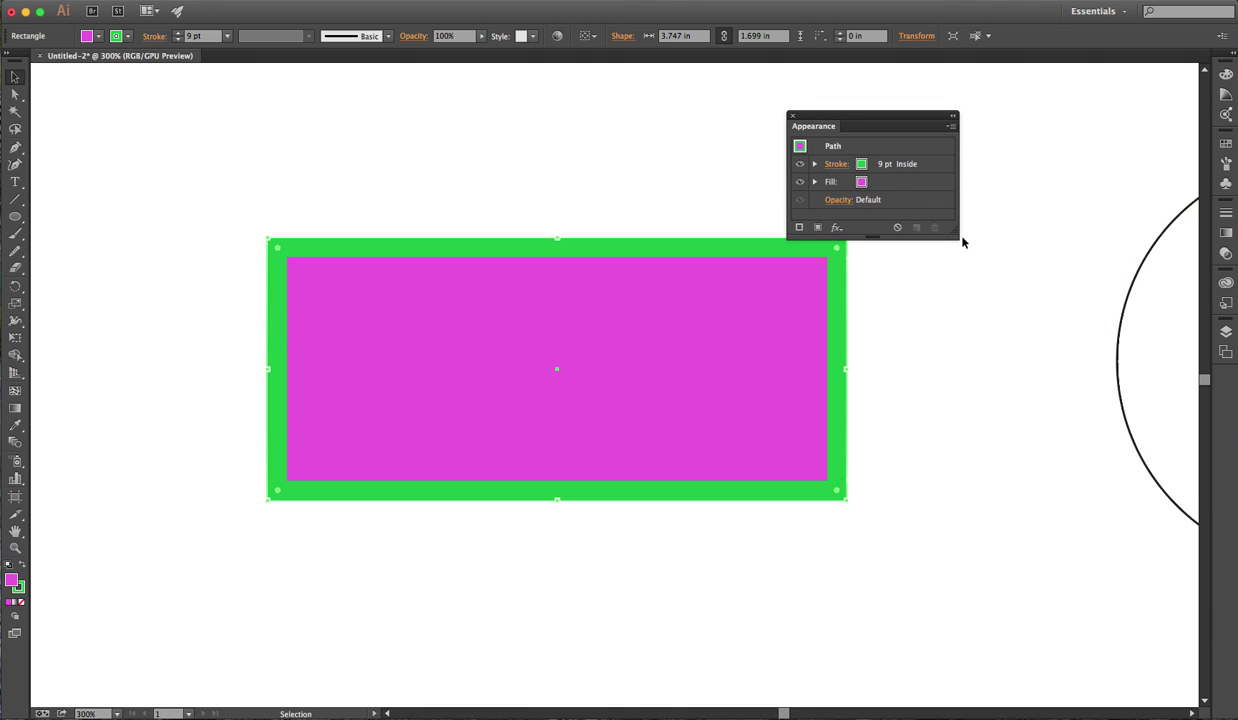
pyautogui.moveTo(955, 238); pyautogui.dragTo(1010, 320)
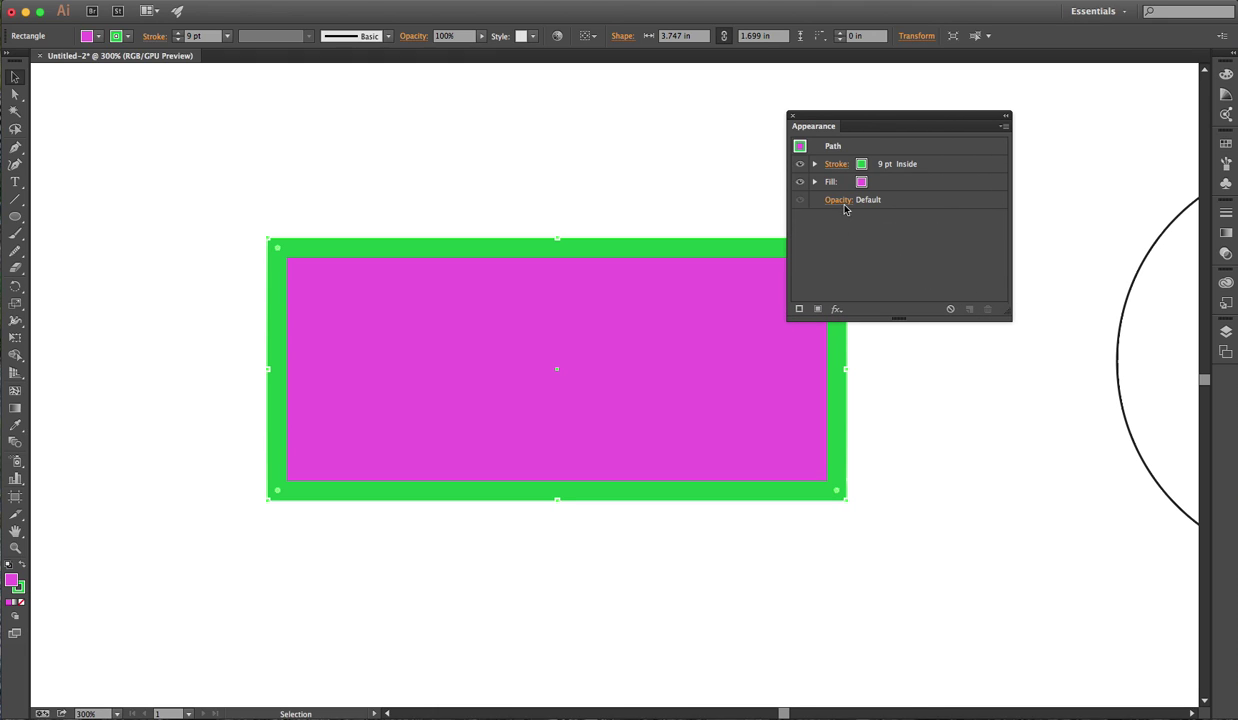
# Step: Add a new stroke in the Appearance panel and set its alignment to Inside
pyautogui.click(799, 310)
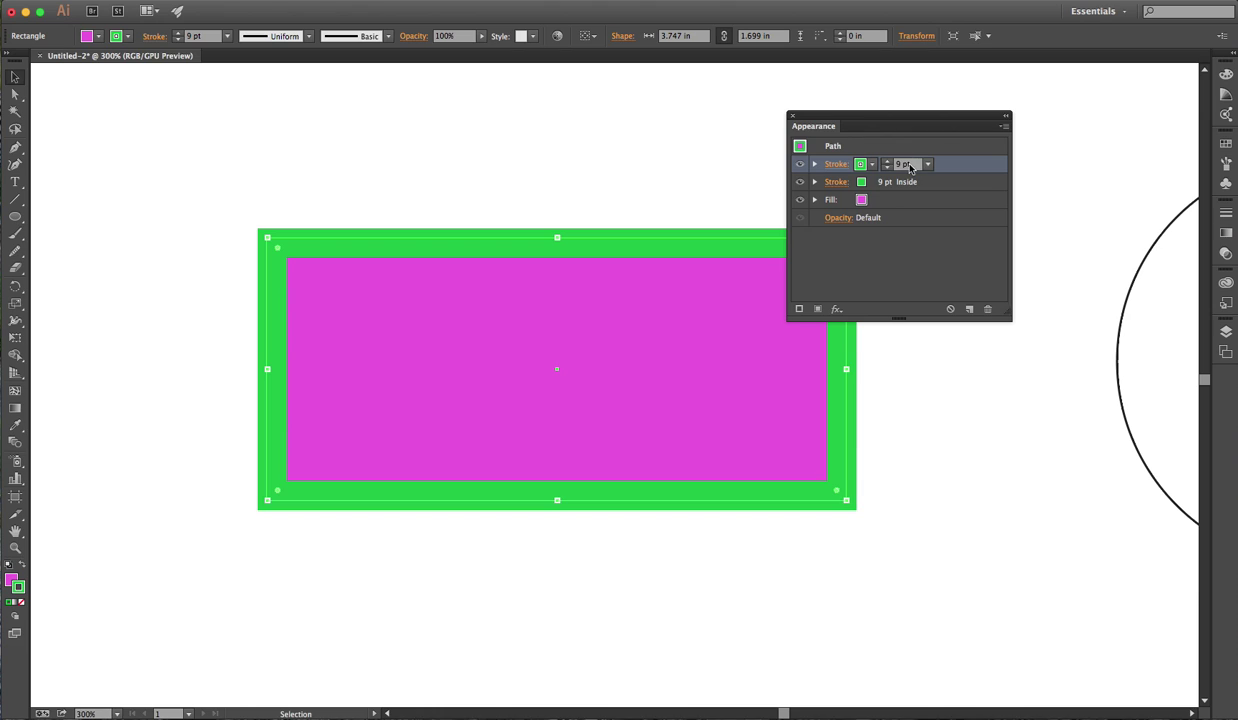
pyautogui.click(835, 168)
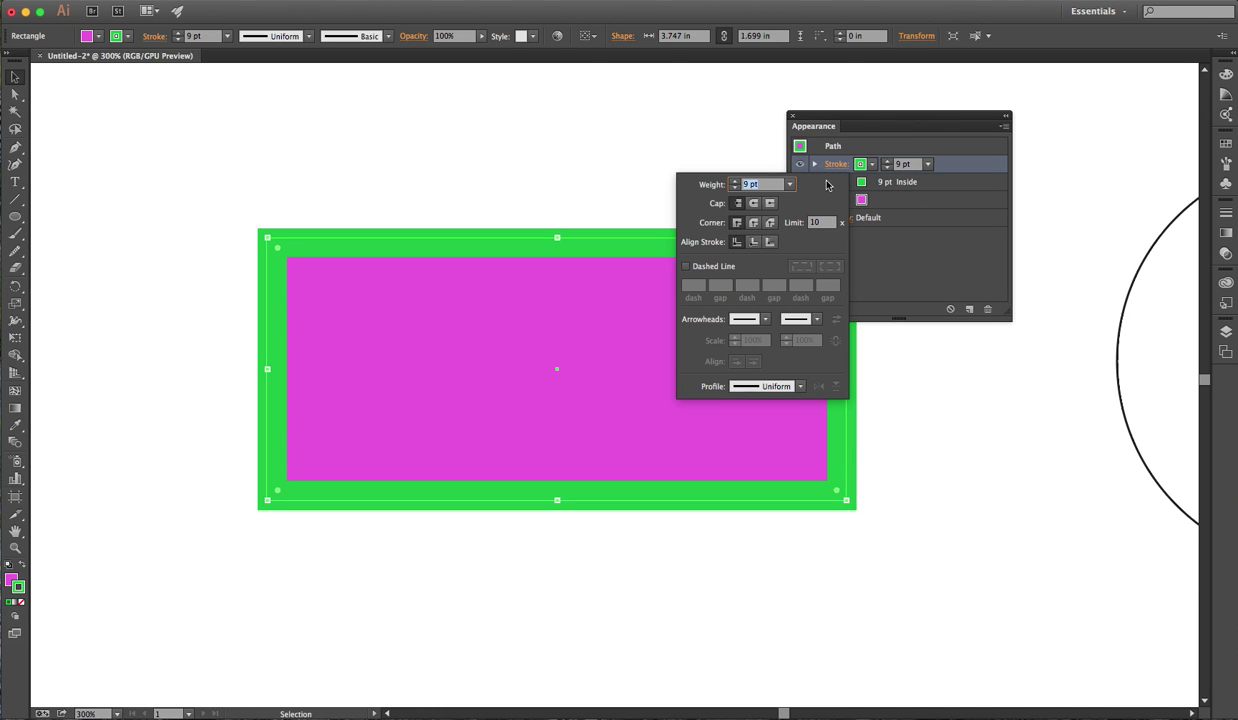
pyautogui.click(754, 242)
pyautogui.click(900, 276)
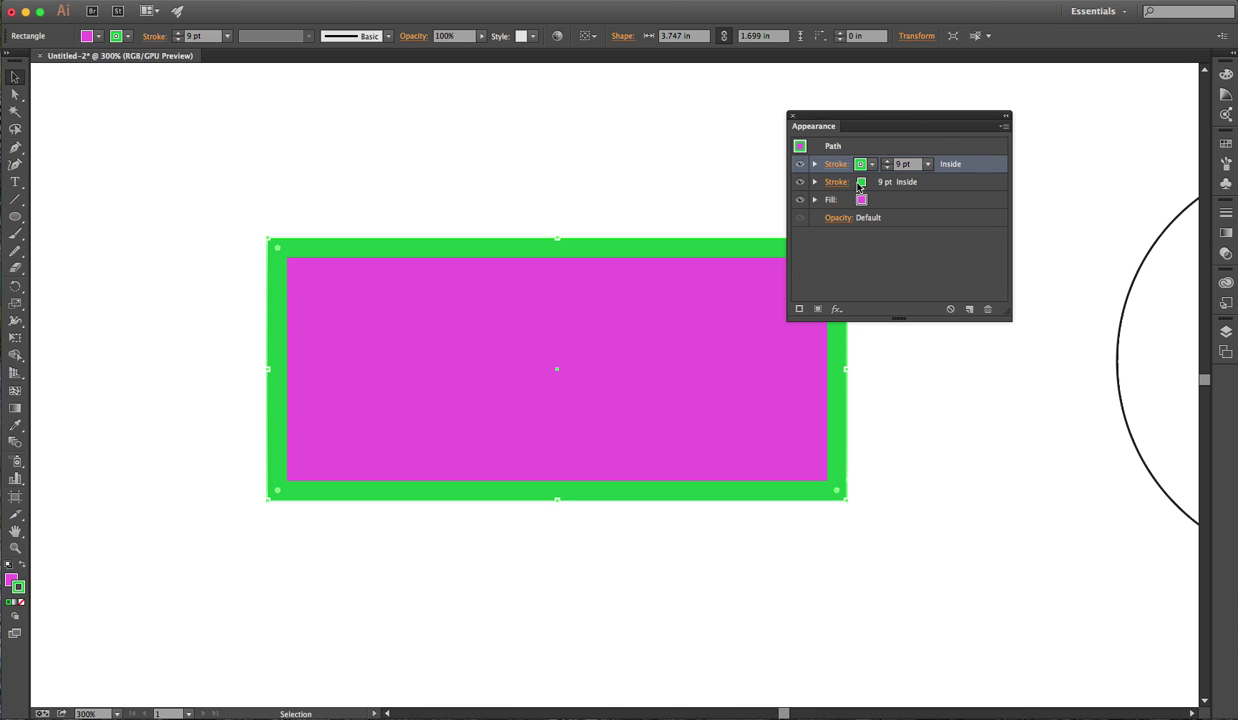
# Step: Pick a dark blue swatch for the second Stroke row and raise its weight to 17 pt
pyautogui.click(895, 184)
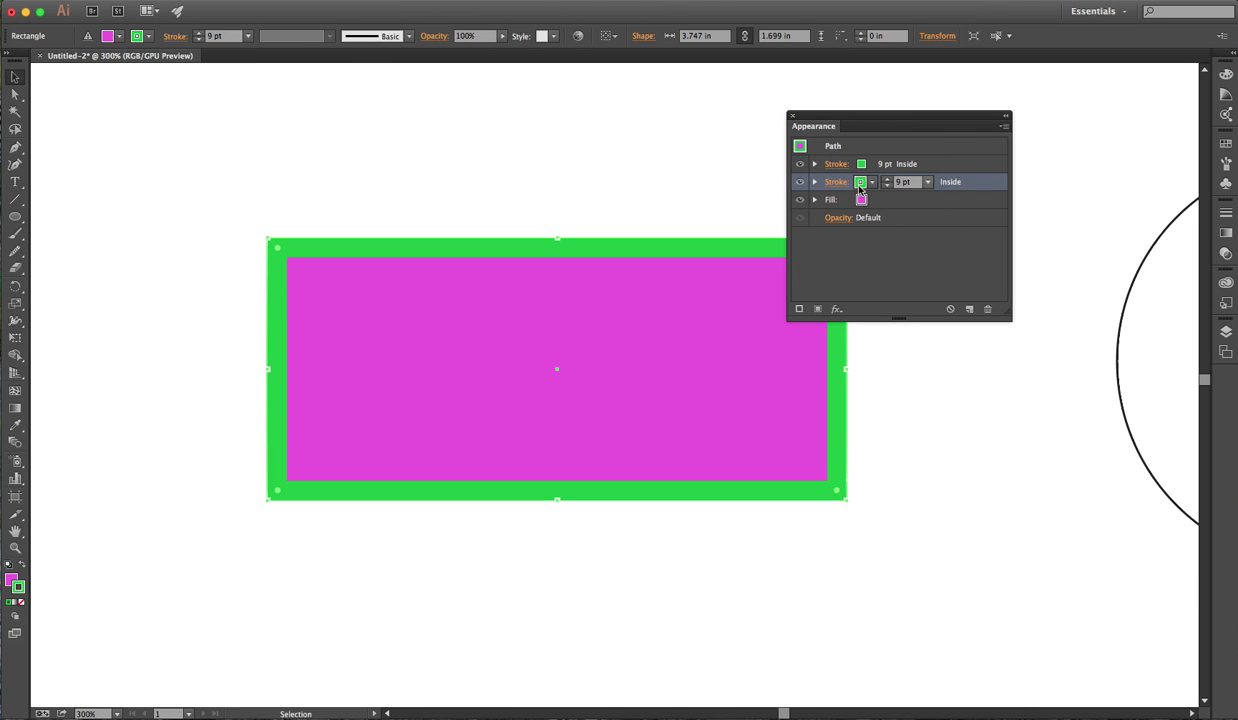
pyautogui.click(872, 184)
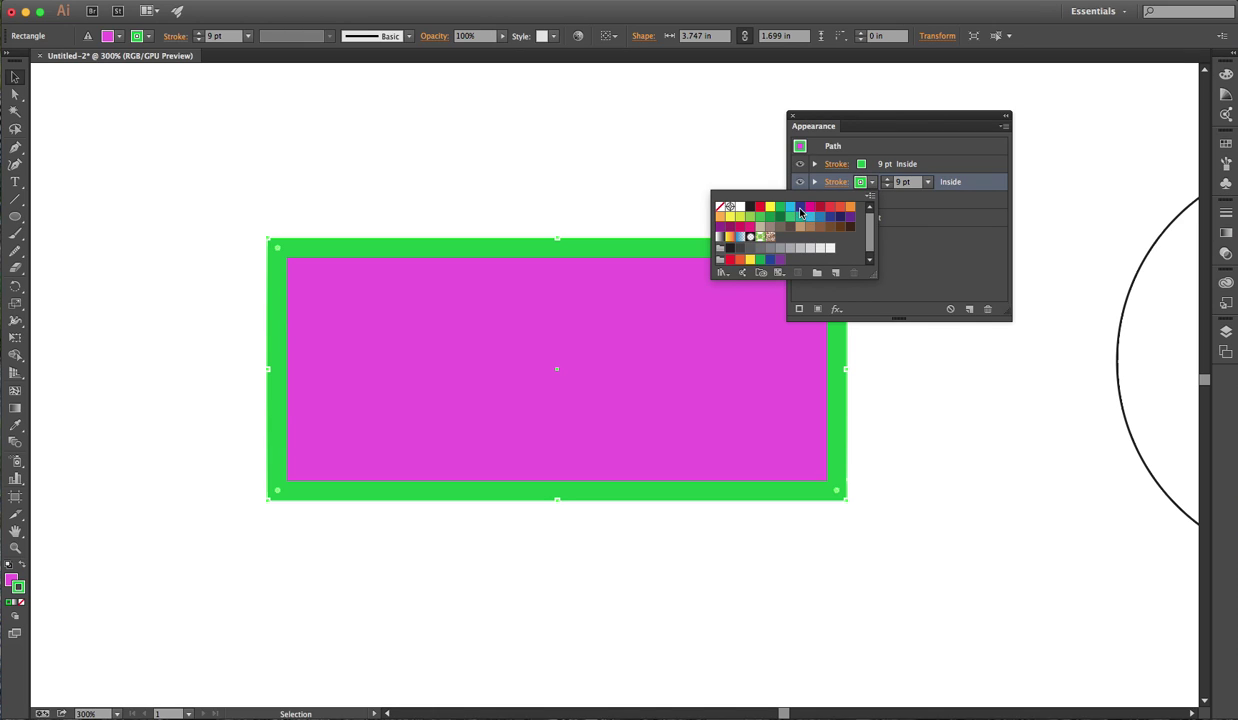
pyautogui.click(800, 207)
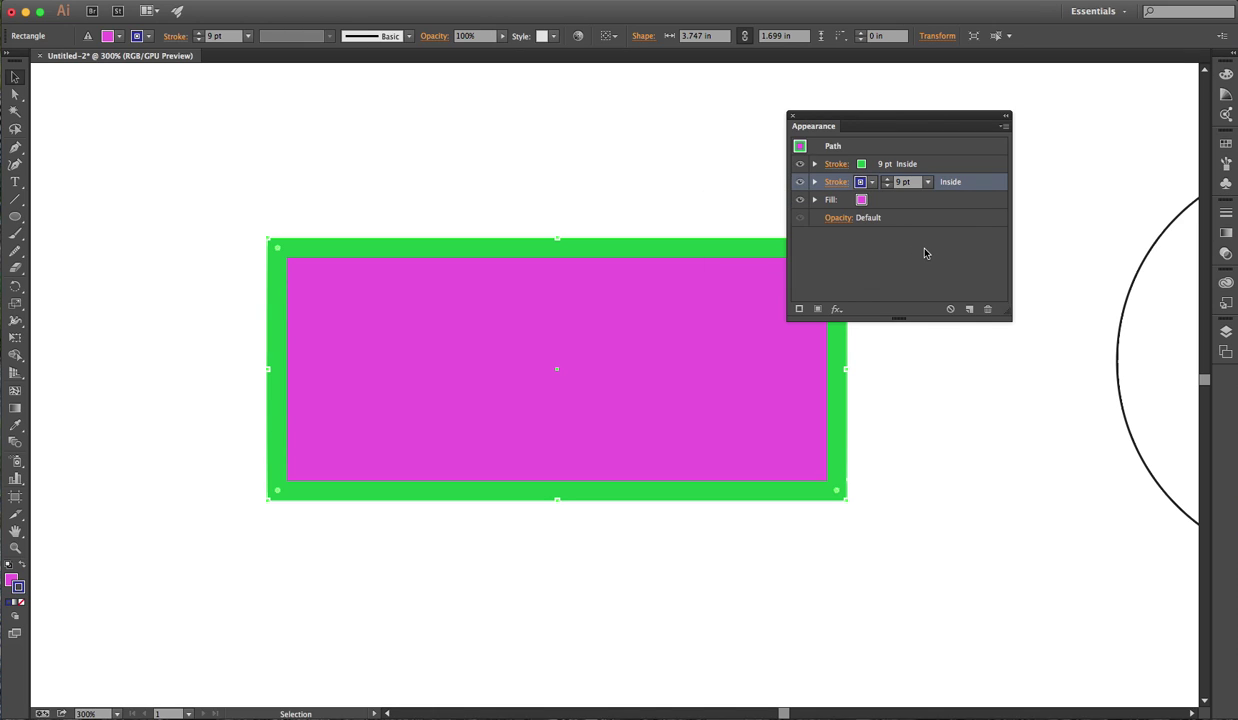
pyautogui.click(888, 179)
pyautogui.click(888, 179)
pyautogui.click(888, 179)
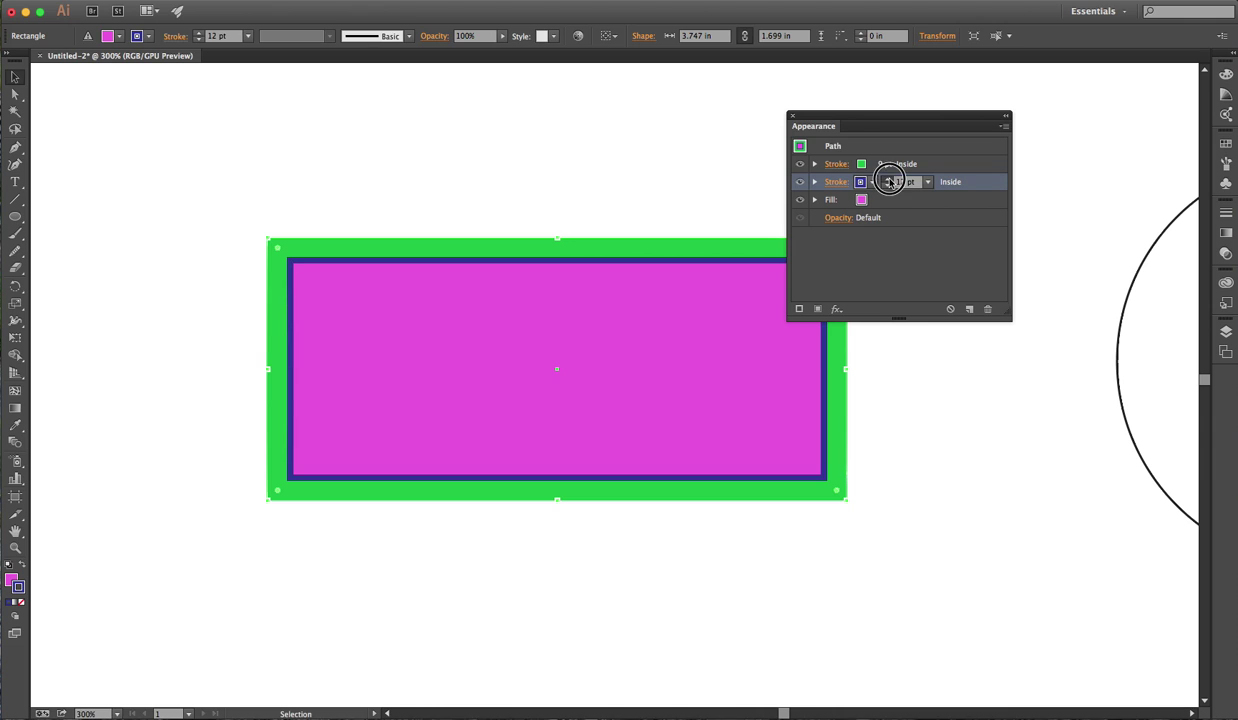
pyautogui.click(888, 179)
pyautogui.click(888, 179)
pyautogui.click(888, 179)
pyautogui.click(888, 179)
pyautogui.click(888, 179)
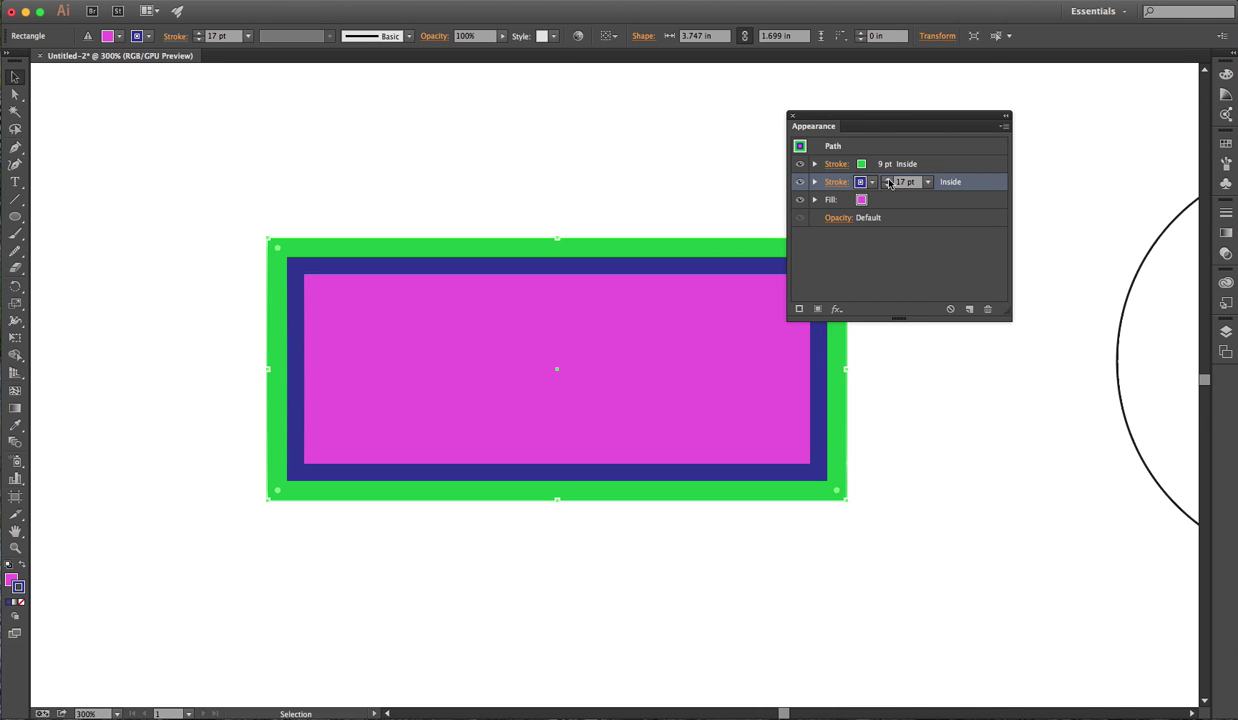
# Step: Open the Graphic Styles panel and save the rectangle's appearance as a new graphic style
pyautogui.click(217, 2)
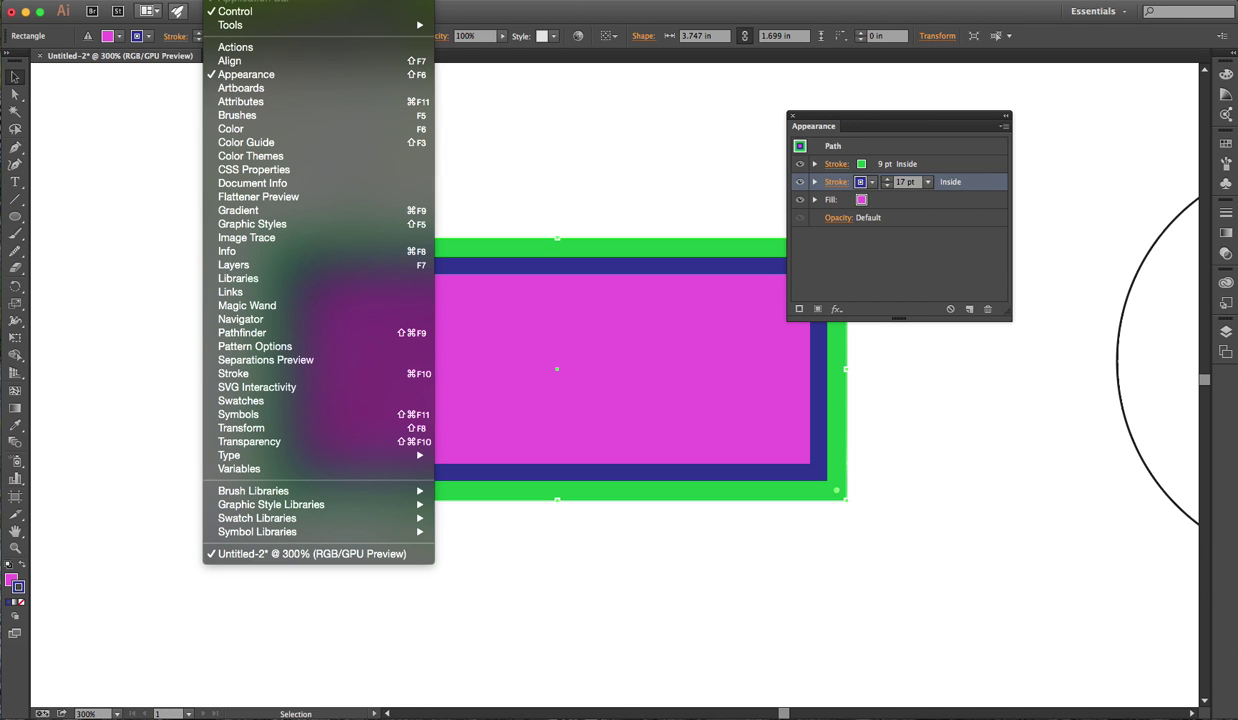
pyautogui.click(252, 224)
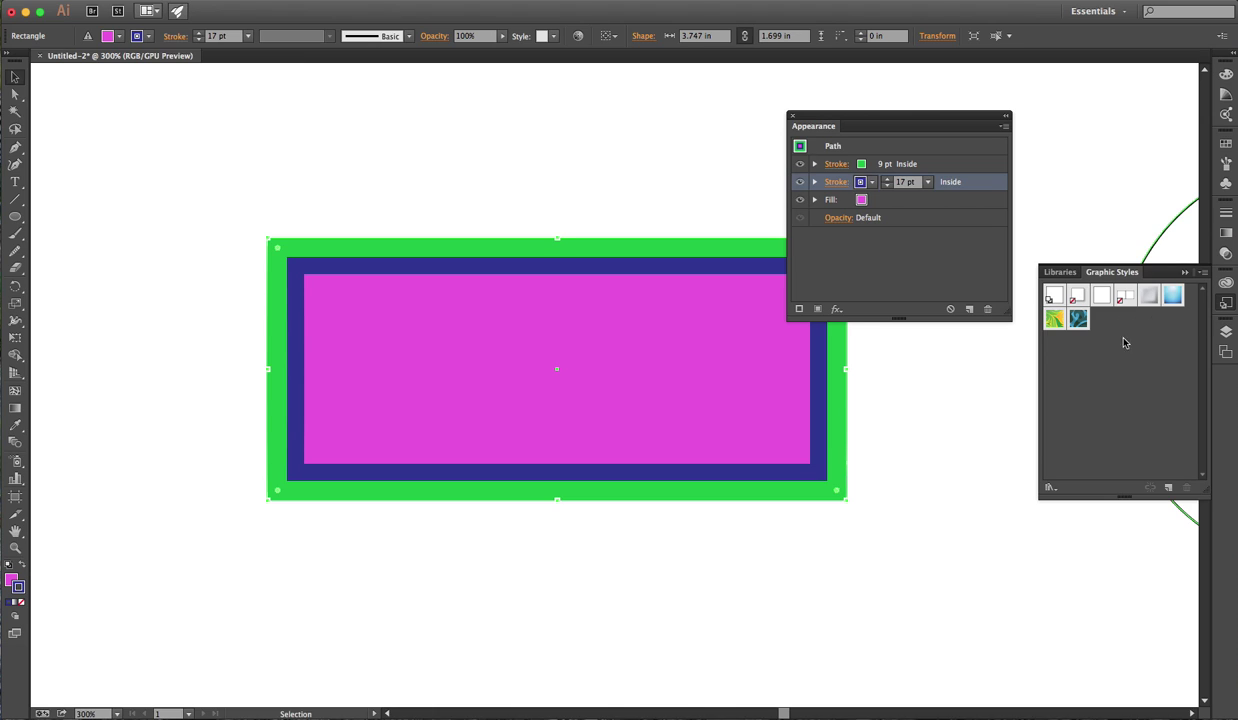
pyautogui.click(1169, 490)
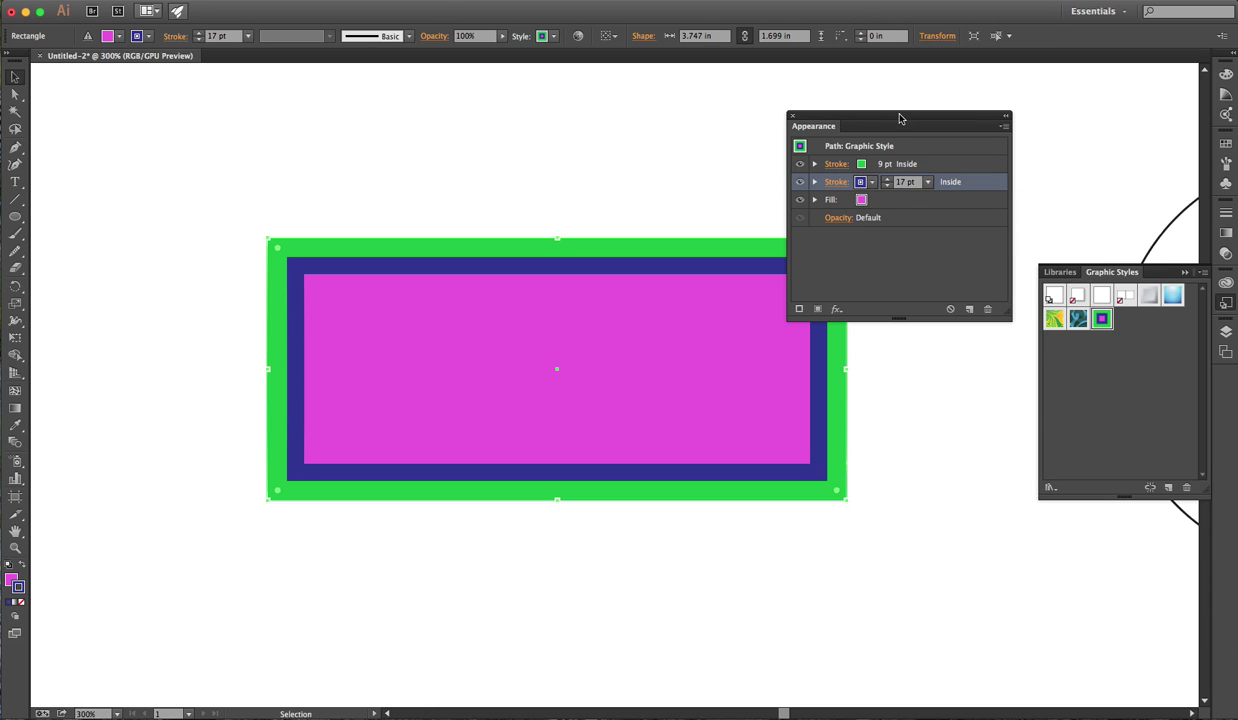
# Step: Apply the saved graphic style to the circle, then deselect it to check the result
pyautogui.moveTo(899, 118); pyautogui.dragTo(775, 95)
pyautogui.click(923, 345)
pyautogui.moveTo(923, 345); pyautogui.dragTo(312, 395)
pyautogui.moveTo(597, 388); pyautogui.dragTo(429, 367)
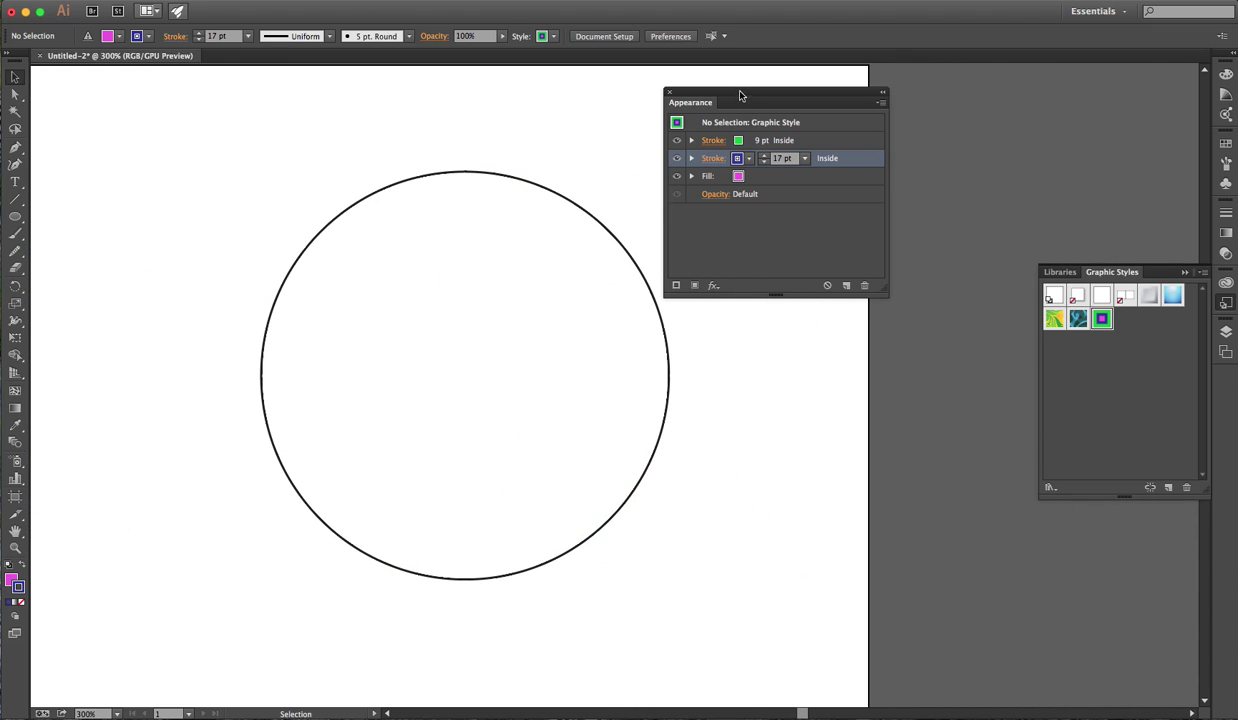
pyautogui.moveTo(740, 93); pyautogui.dragTo(950, 77)
pyautogui.moveTo(674, 185); pyautogui.dragTo(829, 163)
pyautogui.click(708, 178)
pyautogui.click(708, 178)
pyautogui.click(1100, 318)
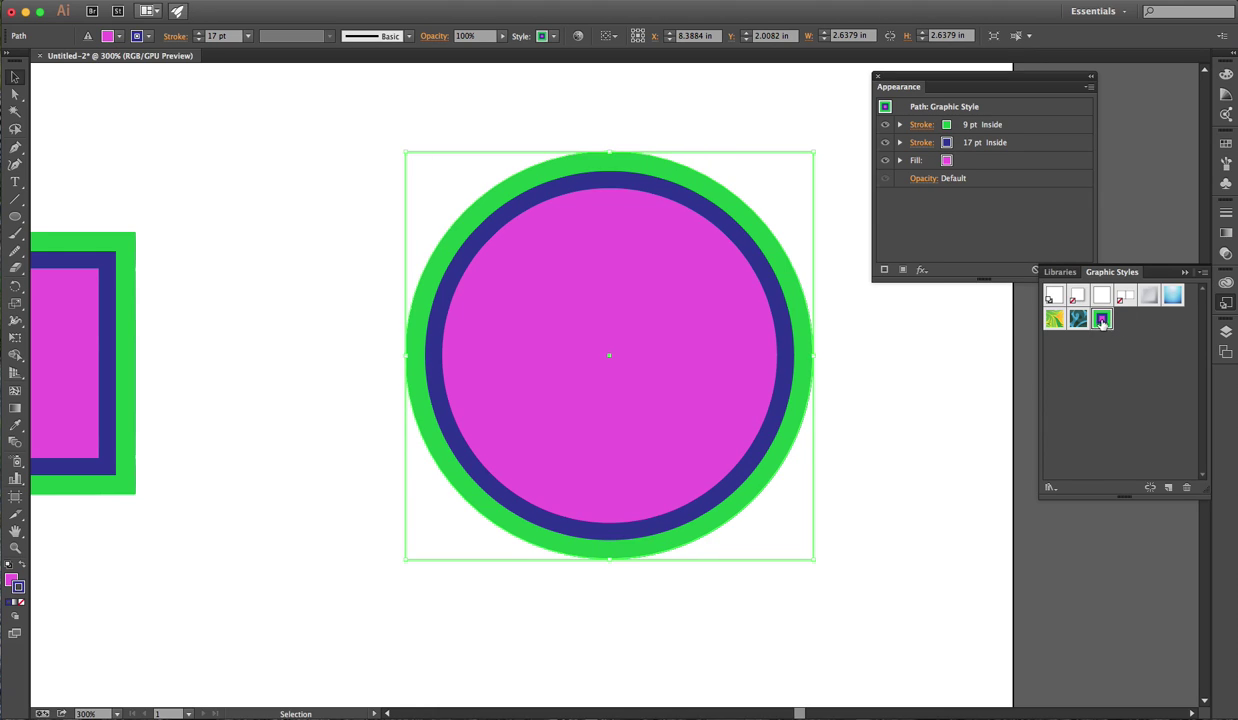
pyautogui.click(278, 327)
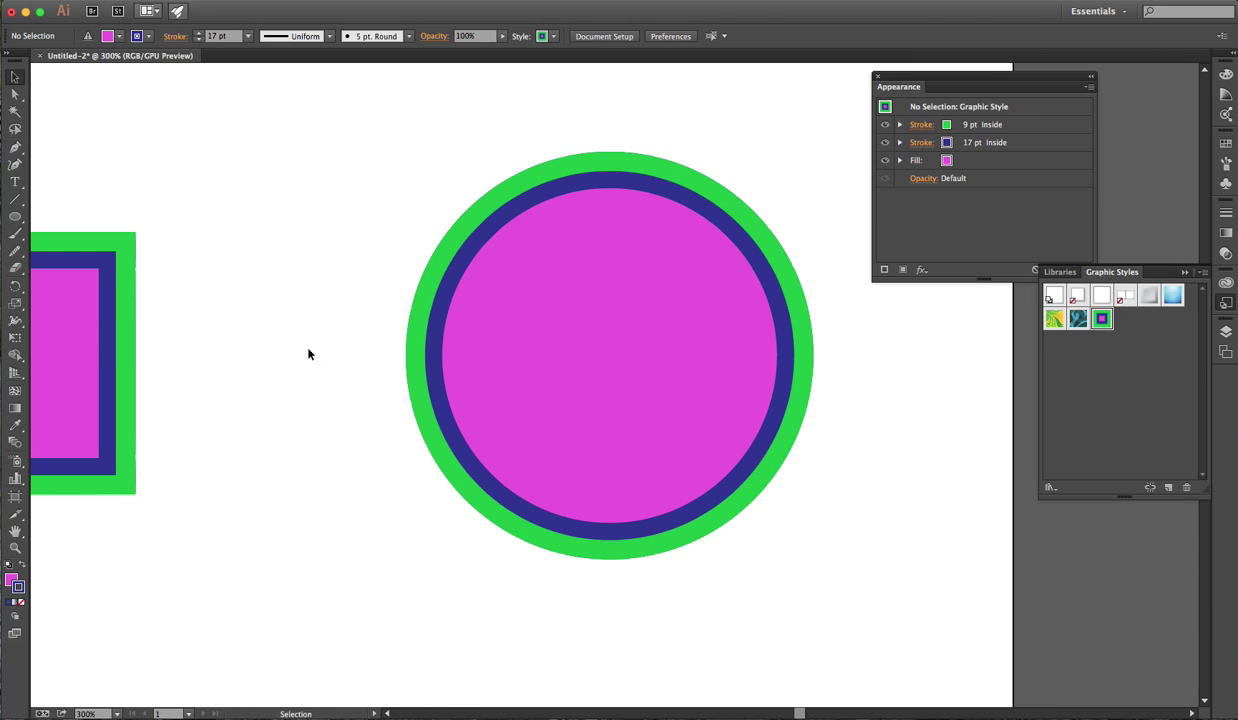
# Step: Bring the square and circle back into view and reset the Essentials workspace
pyautogui.moveTo(561, 499); pyautogui.dragTo(573, 407)
pyautogui.scroll(-5, 573, 407)
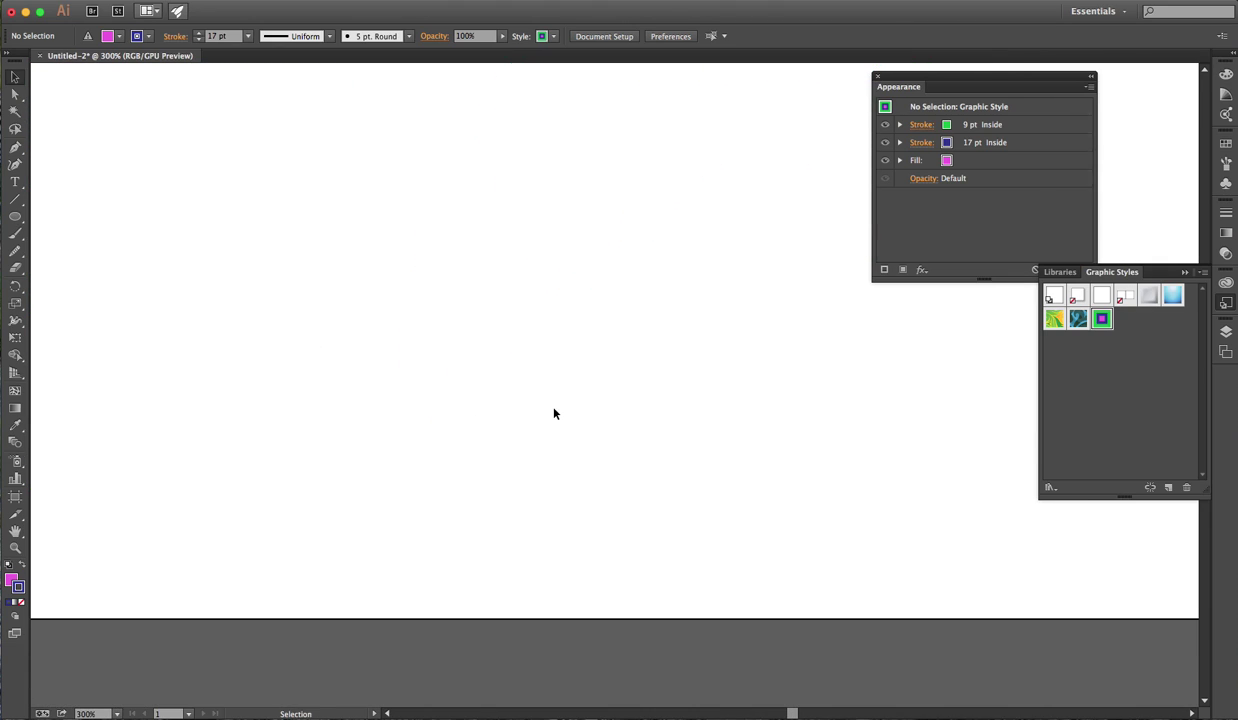
pyautogui.scroll(-1, 553, 411)
pyautogui.moveTo(580, 345); pyautogui.dragTo(619, 489)
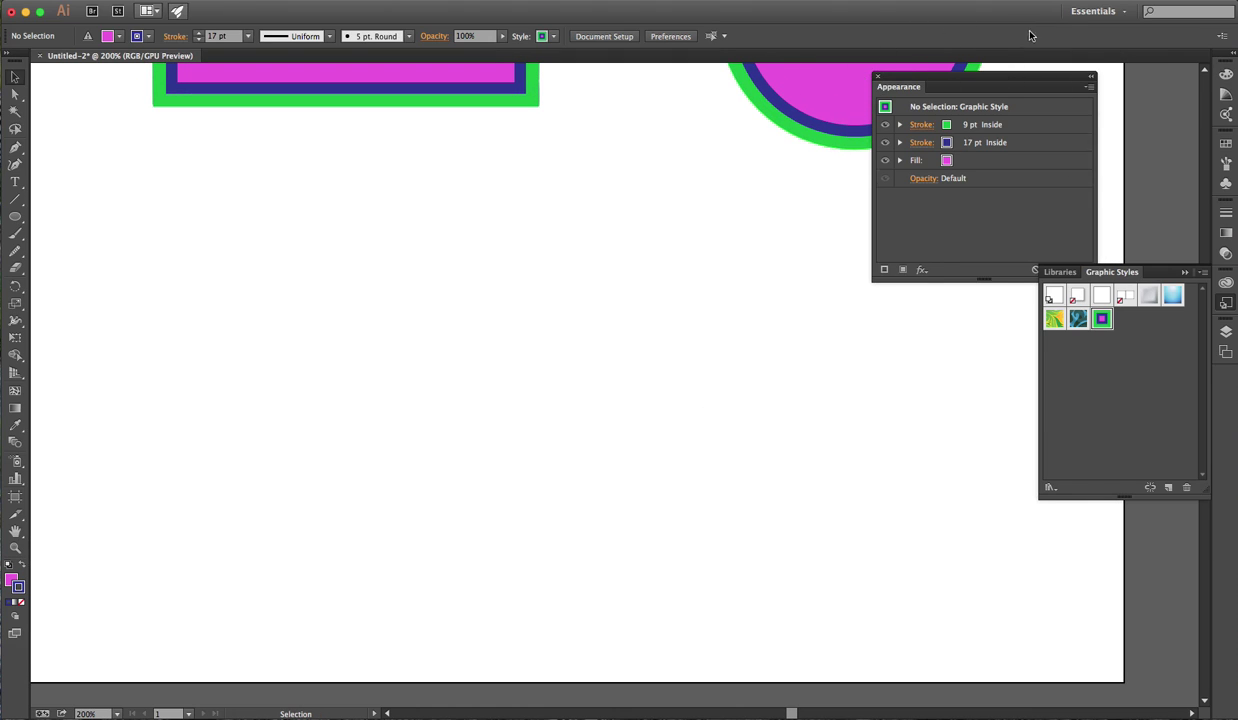
pyautogui.click(1082, 12)
pyautogui.click(1120, 128)
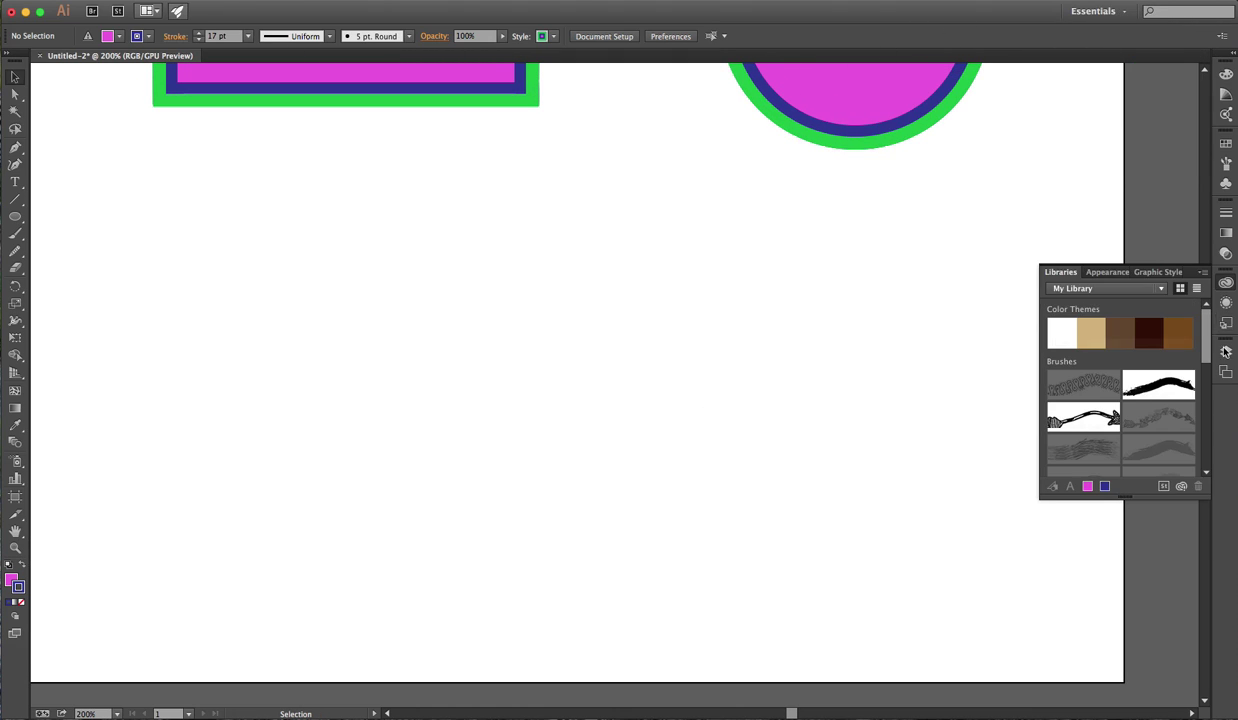
# Step: Show the bolt layers, hide Layer 3, and select the upper bolt outline path
pyautogui.click(1226, 352)
pyautogui.moveTo(1049, 390); pyautogui.dragTo(1049, 375)
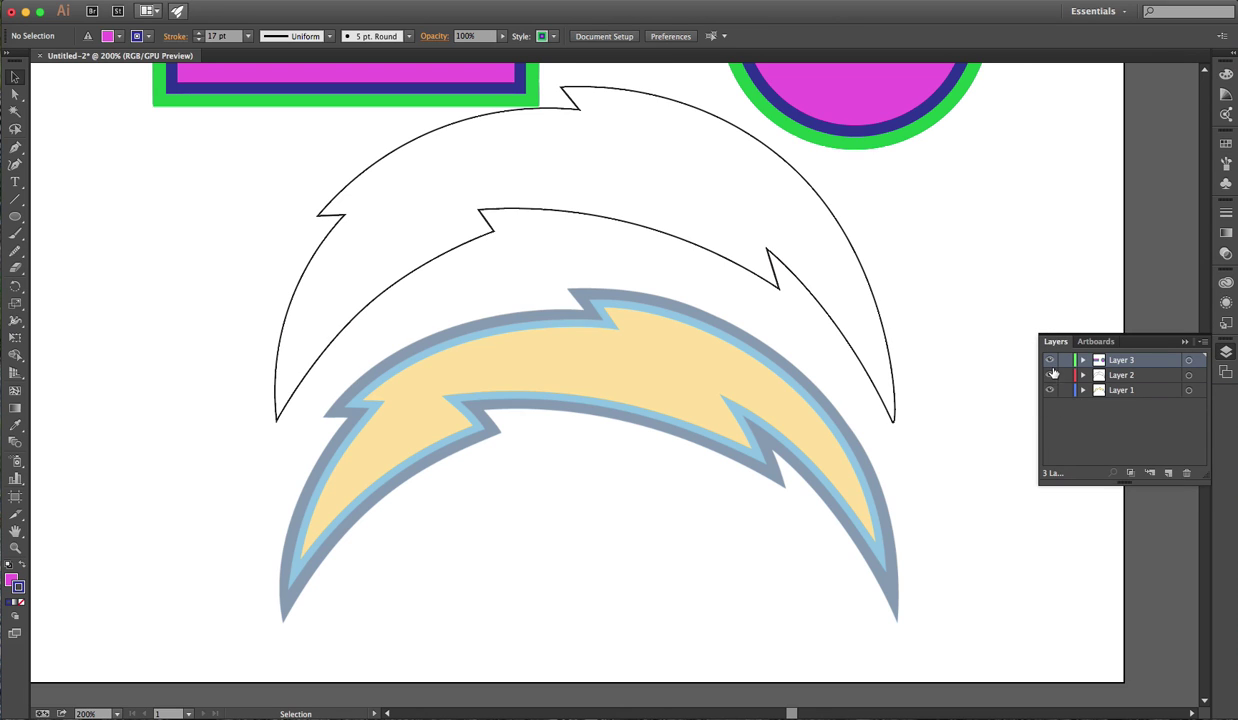
pyautogui.click(1049, 360)
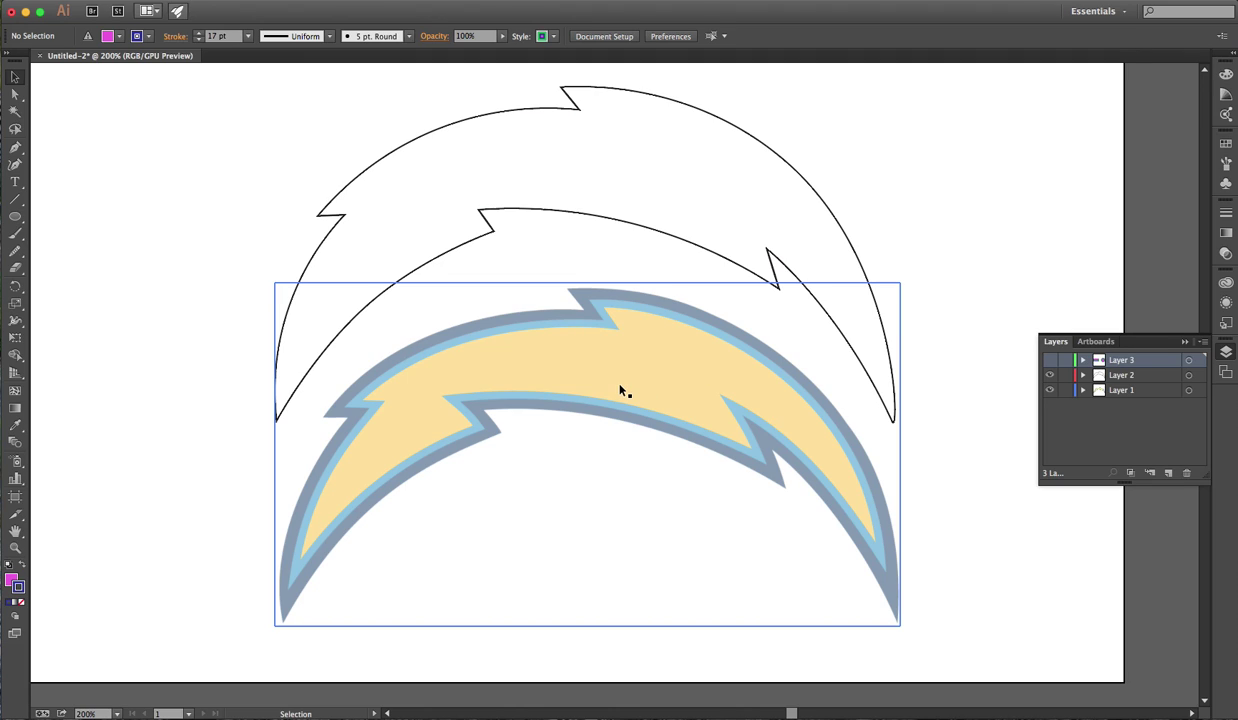
pyautogui.click(677, 103)
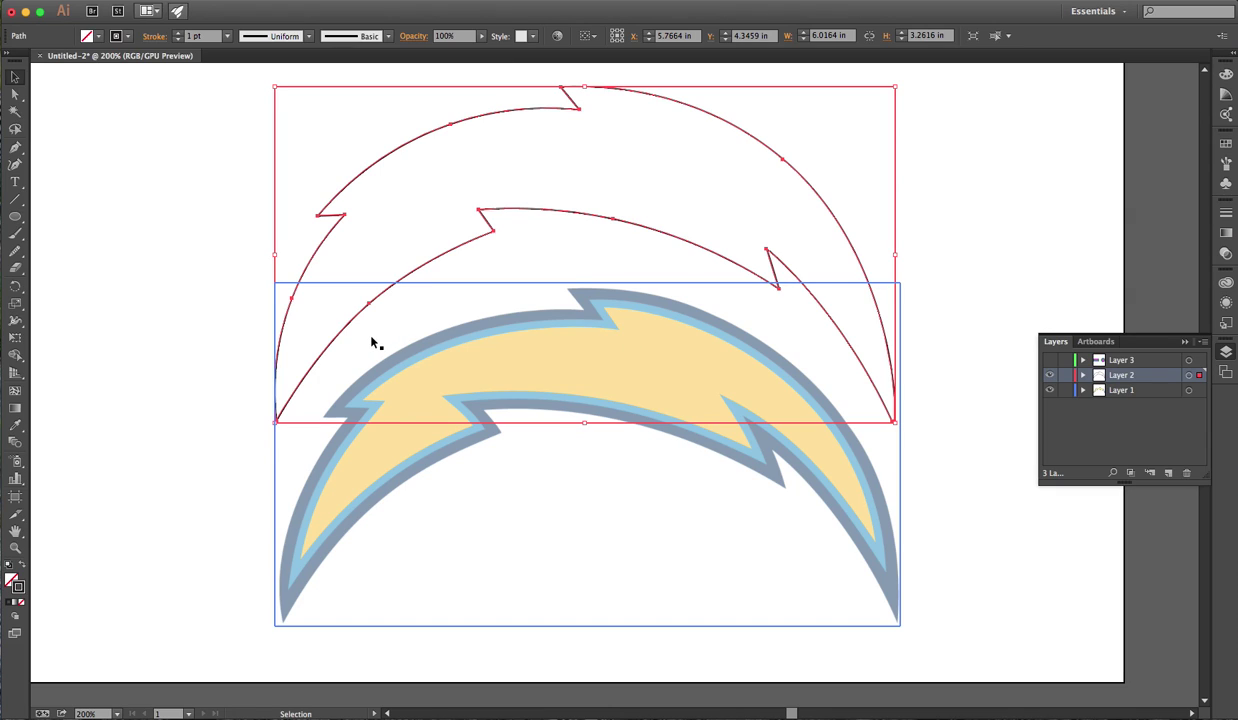
# Step: Fill the upper bolt outline with bright yellow F2F21C using the Color Picker
pyautogui.doubleClick(10, 580)
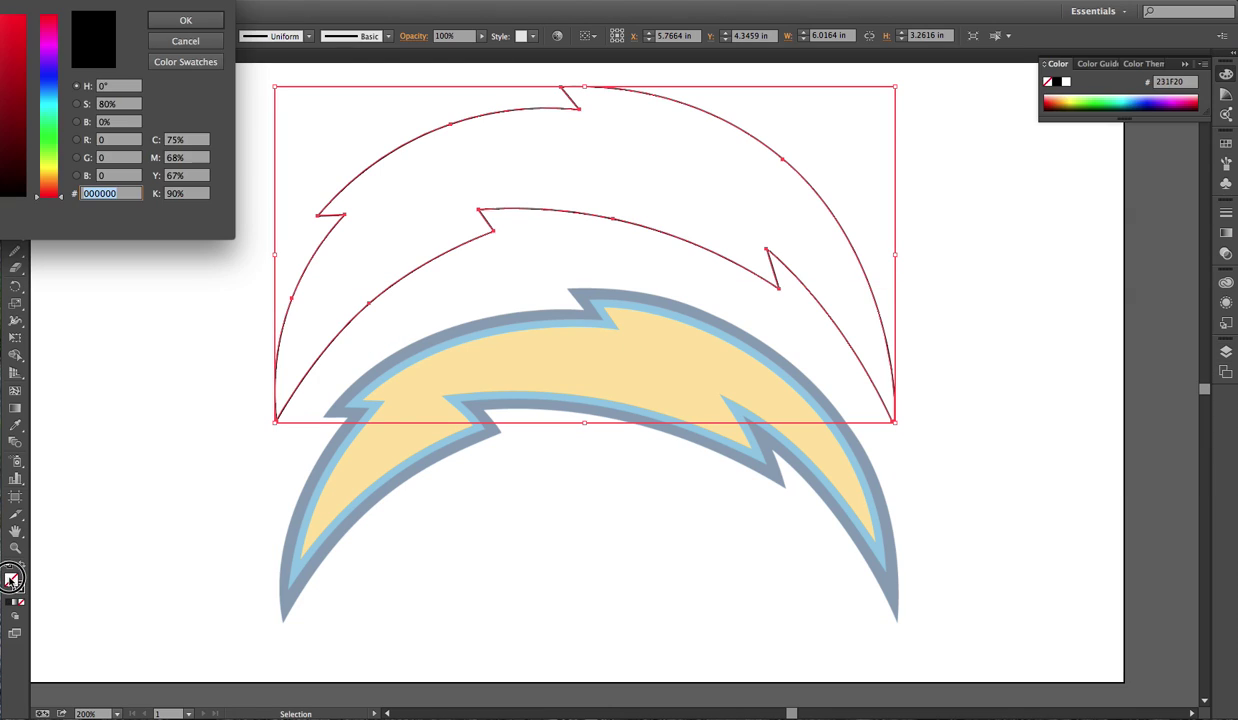
pyautogui.moveTo(72, 1); pyautogui.dragTo(283, 369)
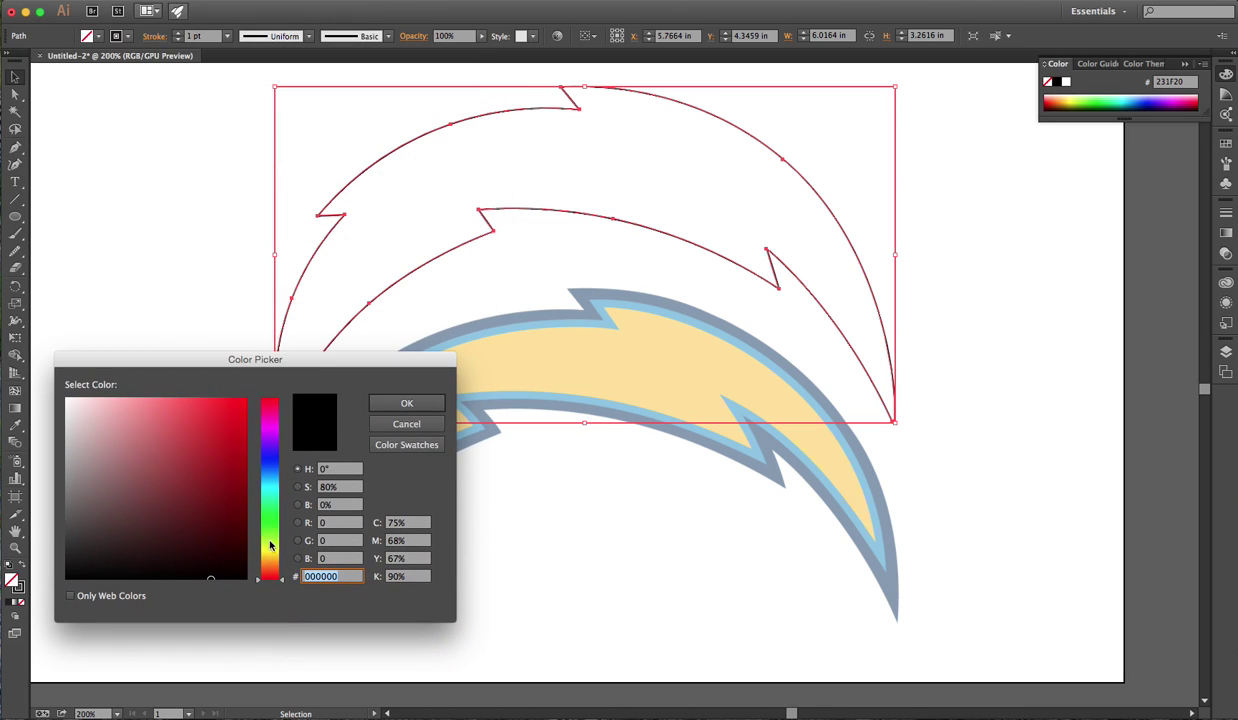
pyautogui.click(268, 550)
pyautogui.moveTo(210, 425)
pyautogui.mouseDown()
pyautogui.moveTo(239, 413)
pyautogui.moveTo(226, 406)
pyautogui.mouseUp()
pyautogui.click(402, 405)
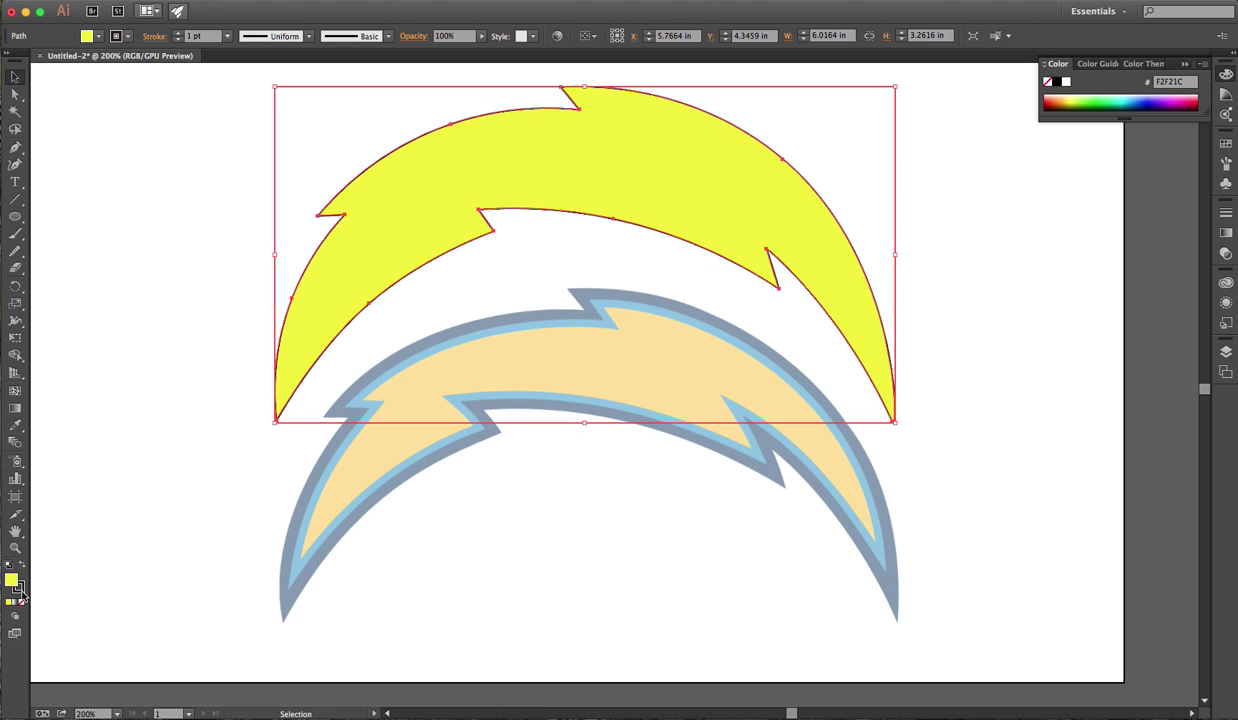
# Step: Change the bolt's stroke colour to dark navy 0D0D75
pyautogui.doubleClick(21, 591)
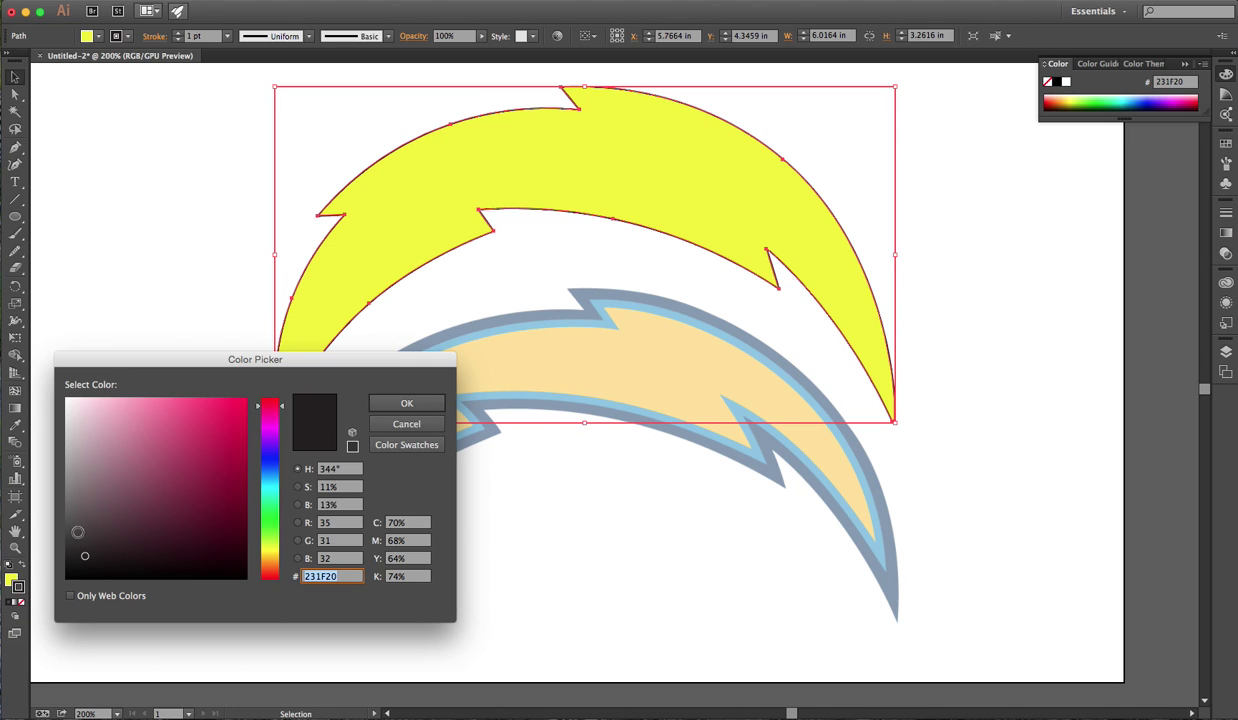
pyautogui.click(268, 462)
pyautogui.moveTo(228, 430); pyautogui.dragTo(226, 496)
pyautogui.click(383, 405)
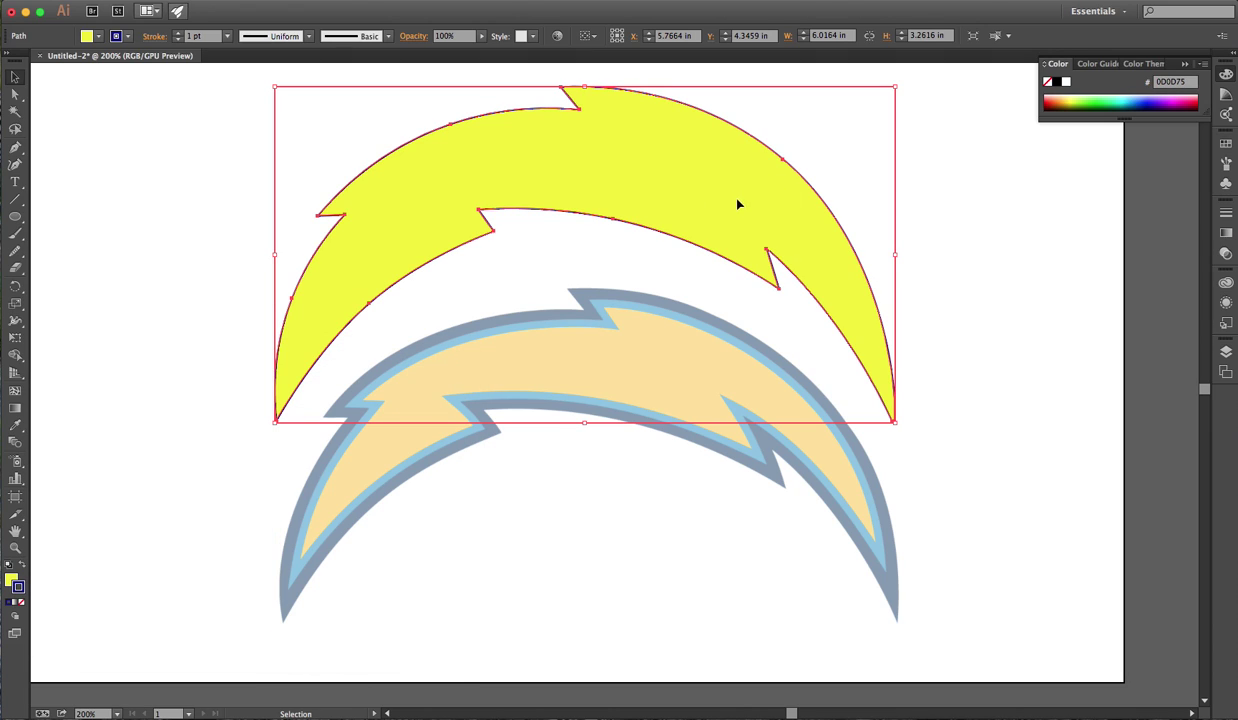
# Step: Open the Appearance panel and float it beside the bolt artwork
pyautogui.click(1226, 302)
pyautogui.moveTo(1068, 267); pyautogui.dragTo(990, 190)
pyautogui.click(1142, 268)
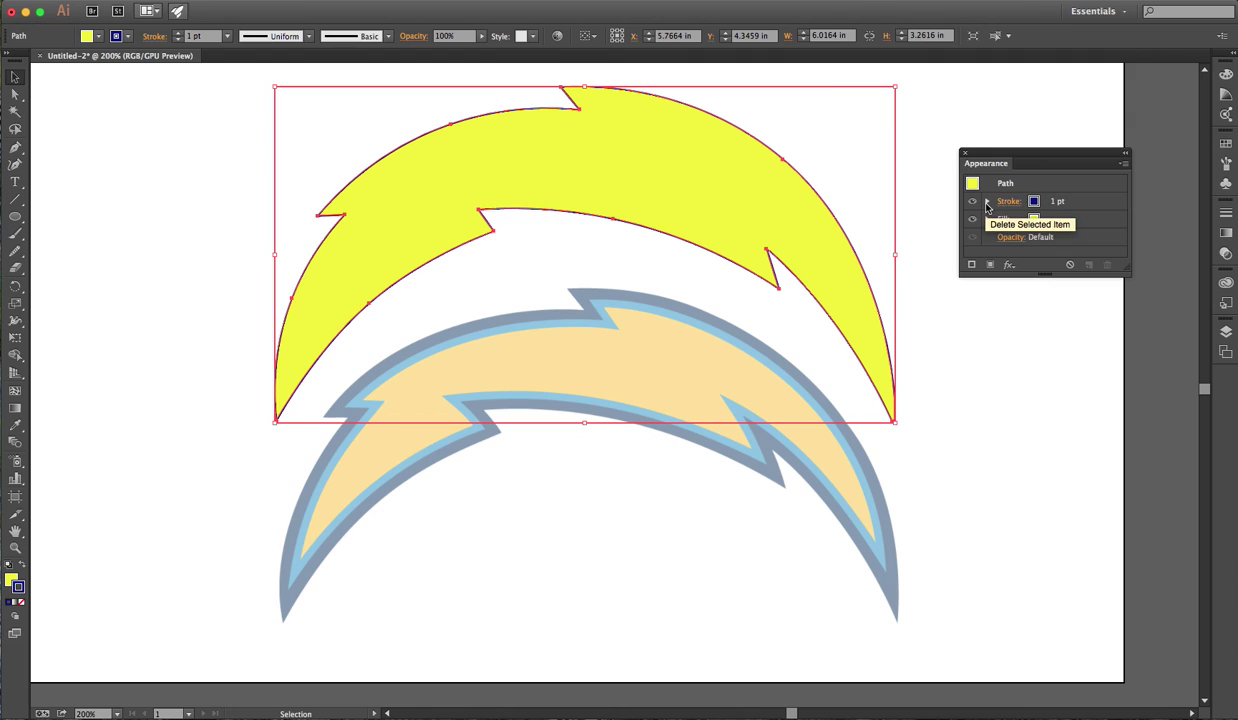
# Step: Align the bolt's navy stroke to the inside and raise its weight to 8 pt
pyautogui.click(1007, 201)
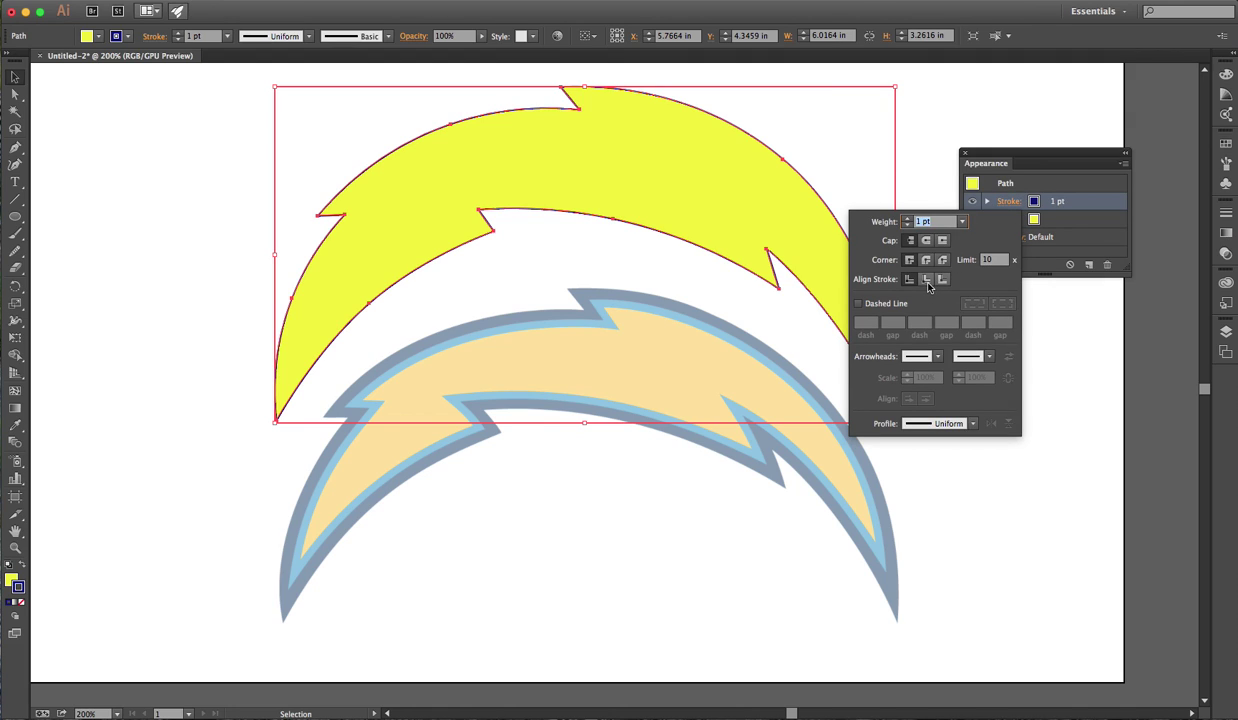
pyautogui.click(926, 280)
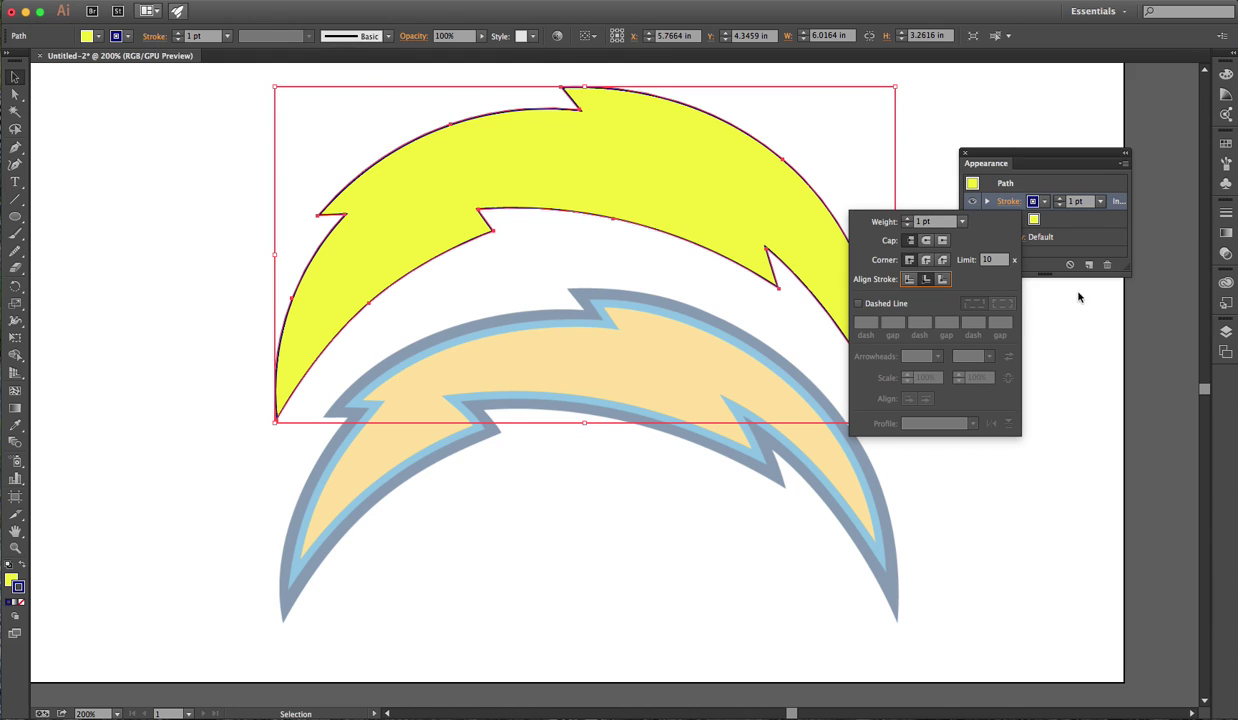
pyautogui.click(1061, 201)
pyautogui.click(1061, 201)
pyautogui.click(1061, 201)
pyautogui.click(1061, 201)
pyautogui.click(1061, 201)
pyautogui.click(1061, 201)
pyautogui.click(1061, 201)
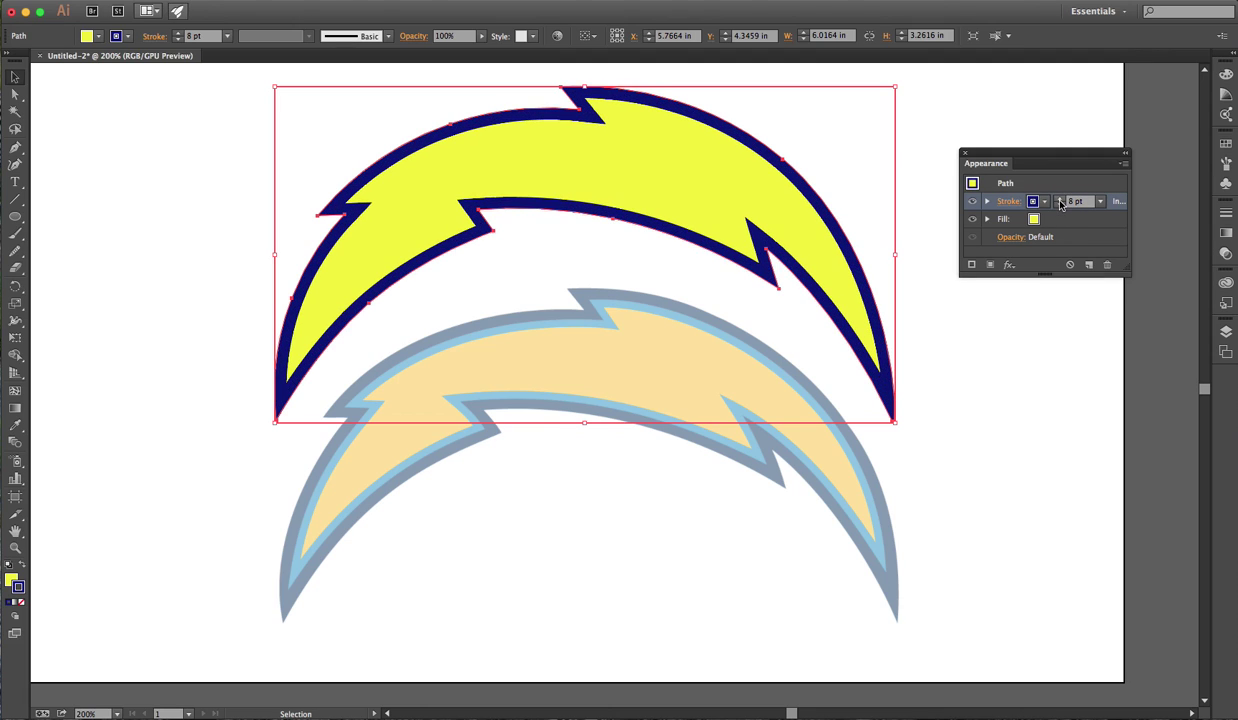
# Step: Add a second stroke to the bolt in Appearance and align it to the inside
pyautogui.click(971, 265)
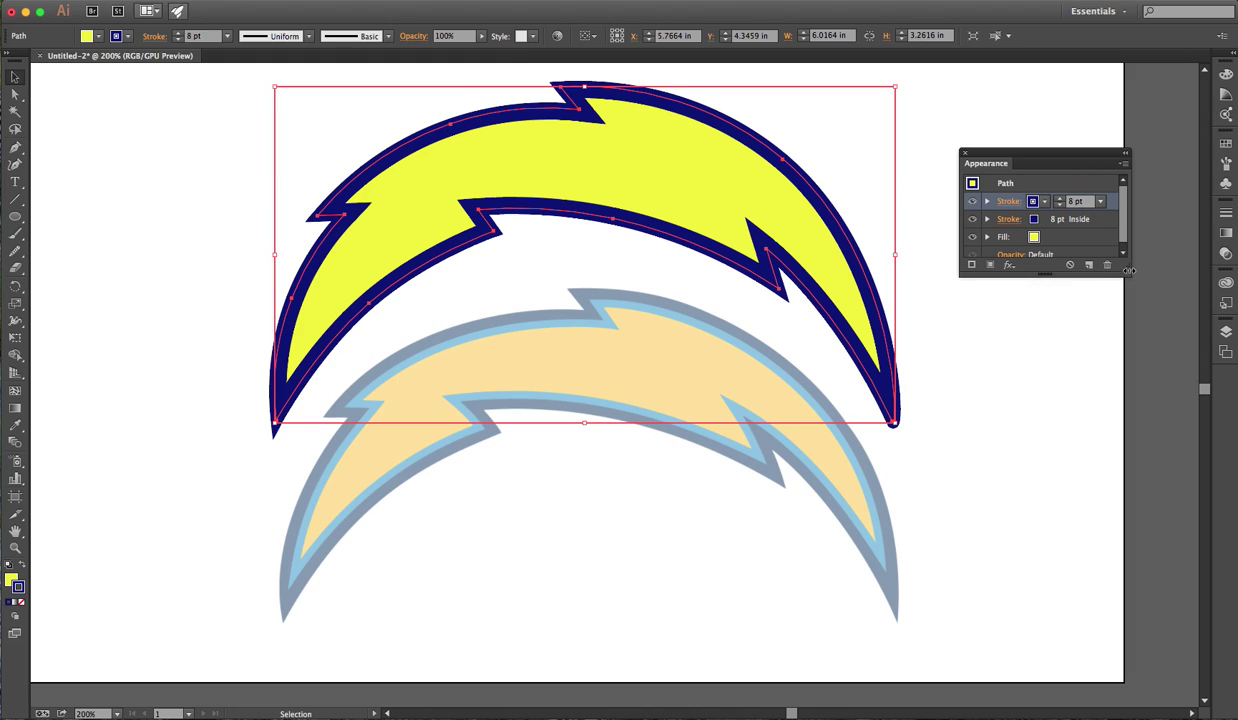
pyautogui.moveTo(1128, 271); pyautogui.dragTo(1127, 326)
pyautogui.click(1044, 203)
pyautogui.click(1044, 203)
pyautogui.click(1044, 203)
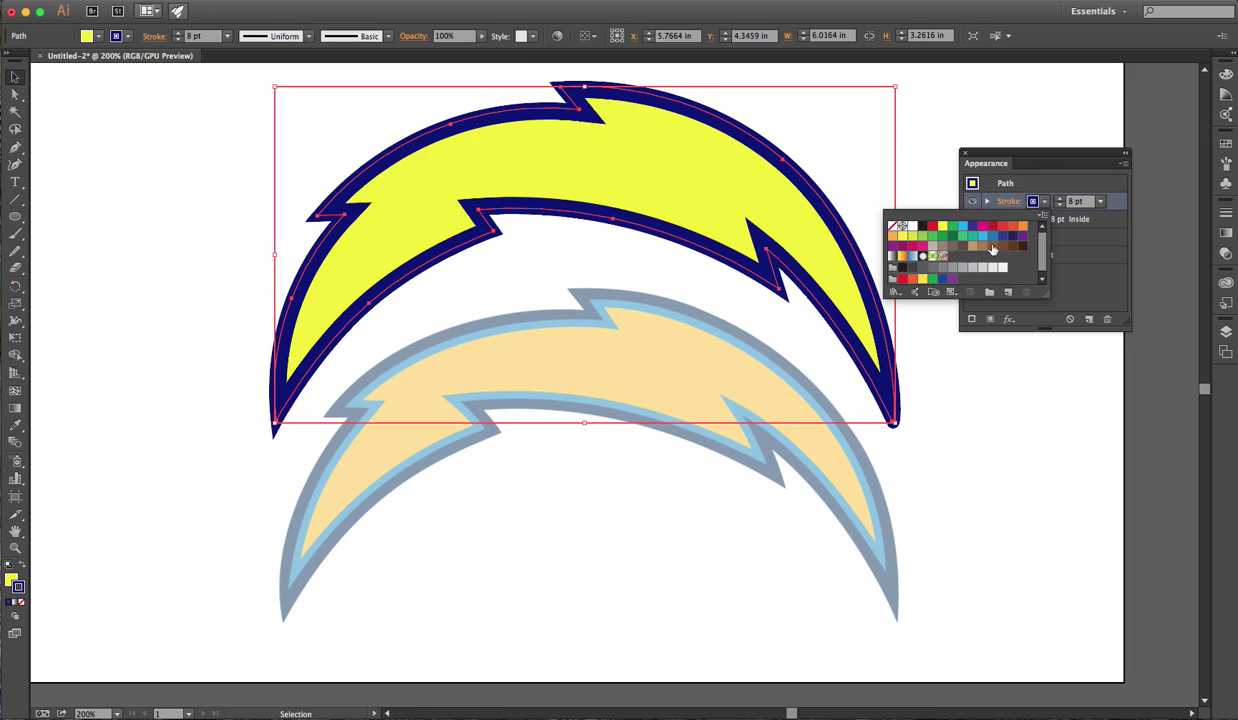
pyautogui.click(1000, 202)
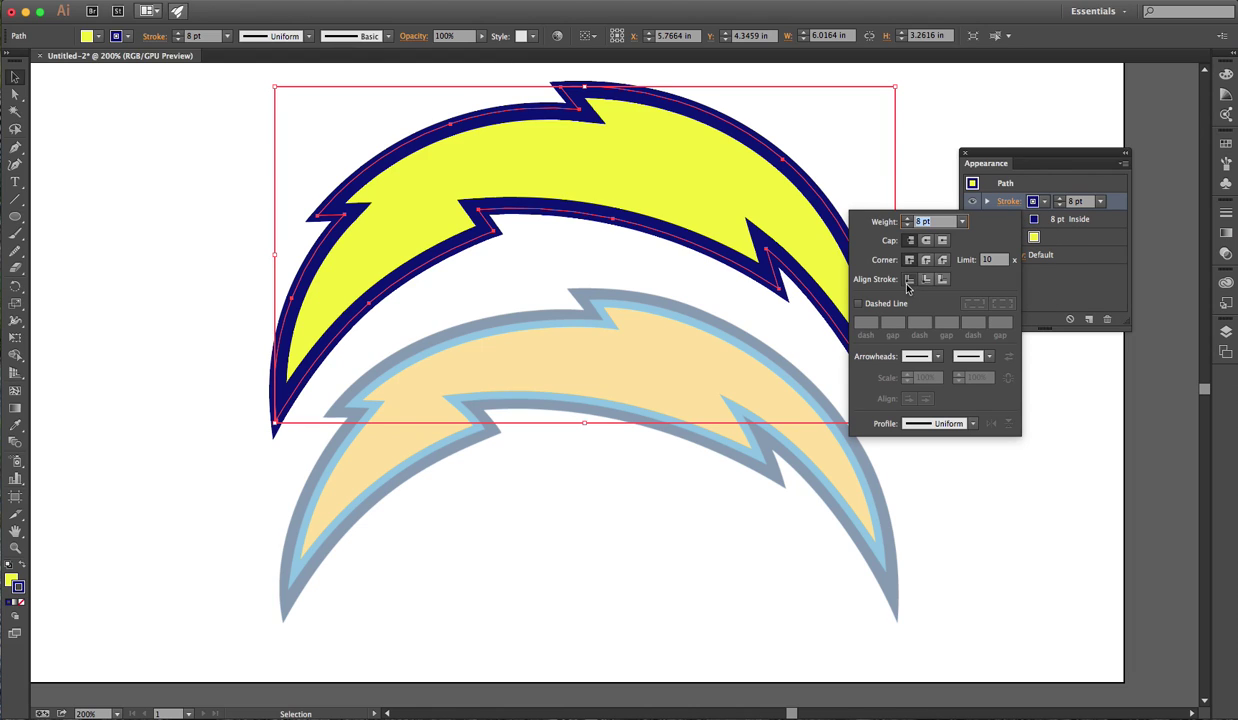
pyautogui.click(926, 279)
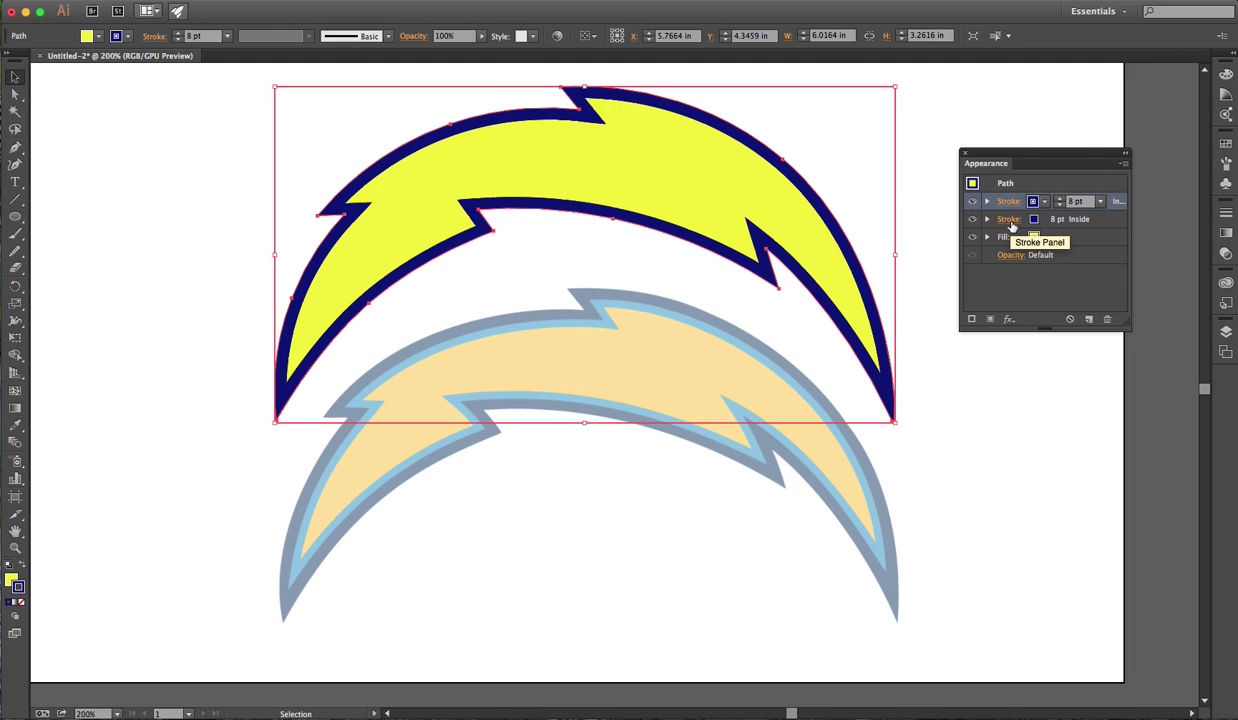
# Step: Make the new stroke light blue at 14 pt, then deselect the bolt to preview
pyautogui.click(1015, 219)
pyautogui.click(1033, 219)
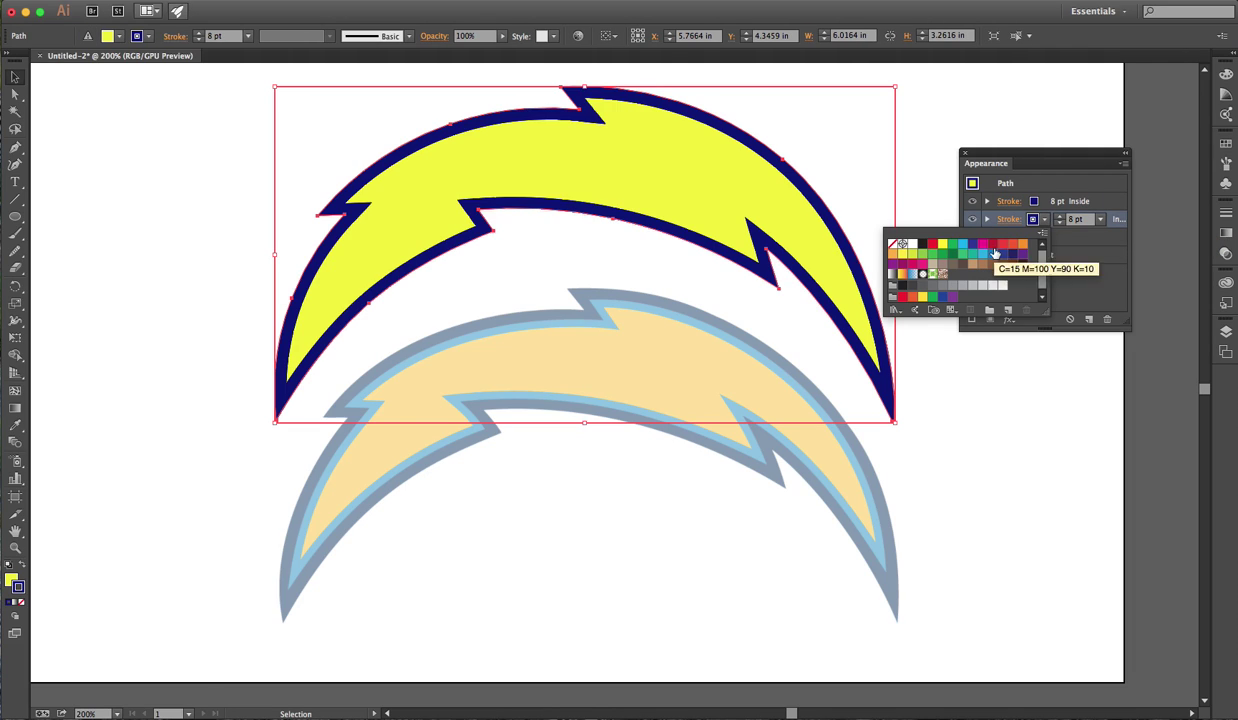
pyautogui.click(962, 244)
pyautogui.click(1071, 285)
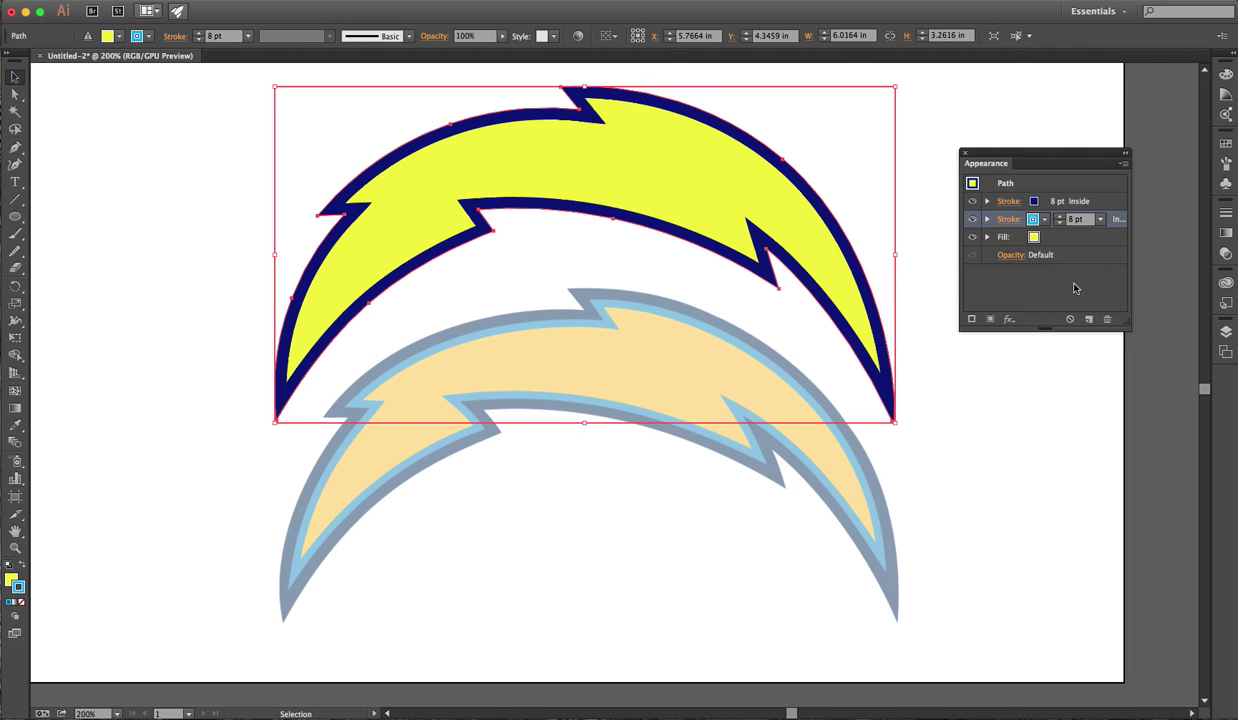
pyautogui.click(1059, 216)
pyautogui.click(1059, 216)
pyautogui.click(1059, 216)
pyautogui.click(1059, 216)
pyautogui.click(1059, 216)
pyautogui.click(1059, 216)
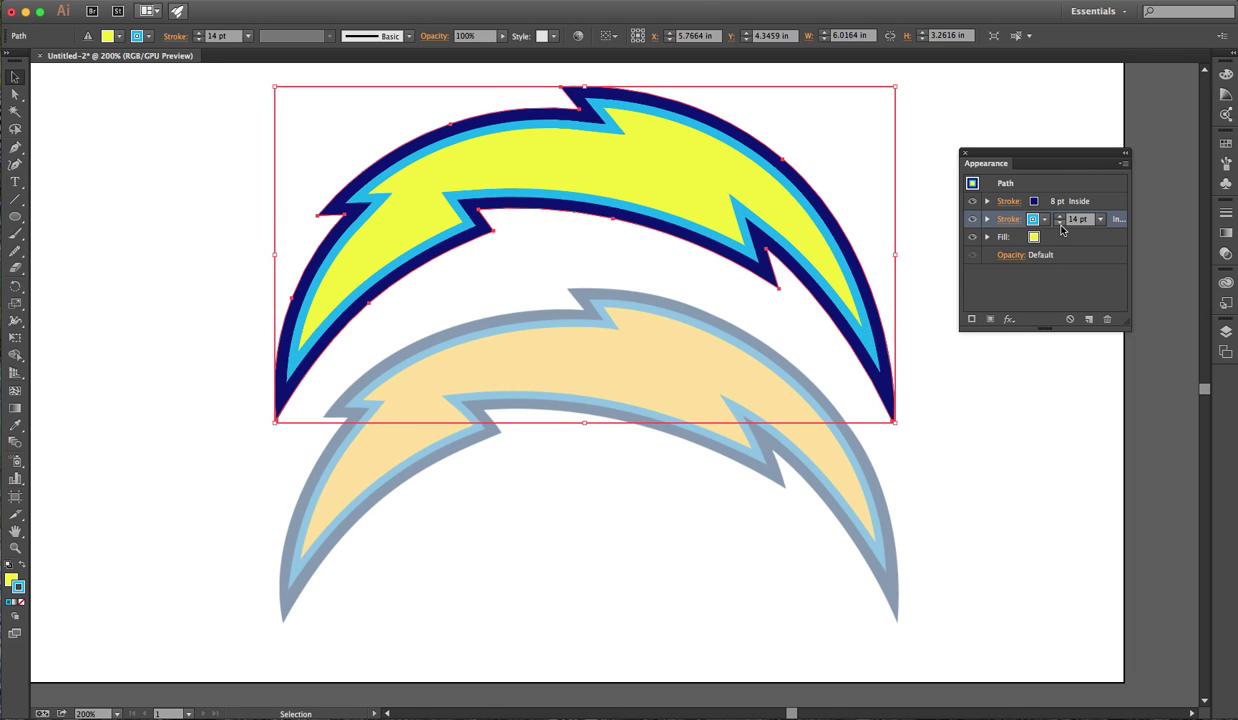
pyautogui.click(931, 137)
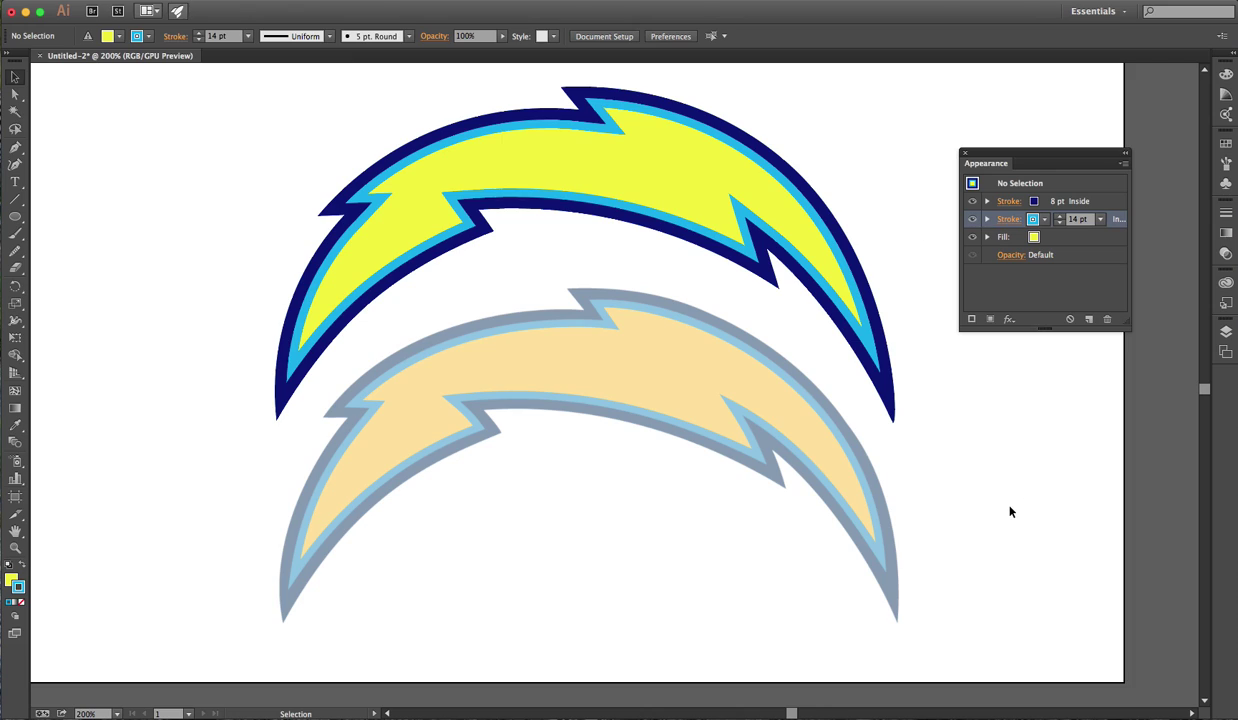
pyautogui.click(628, 433)
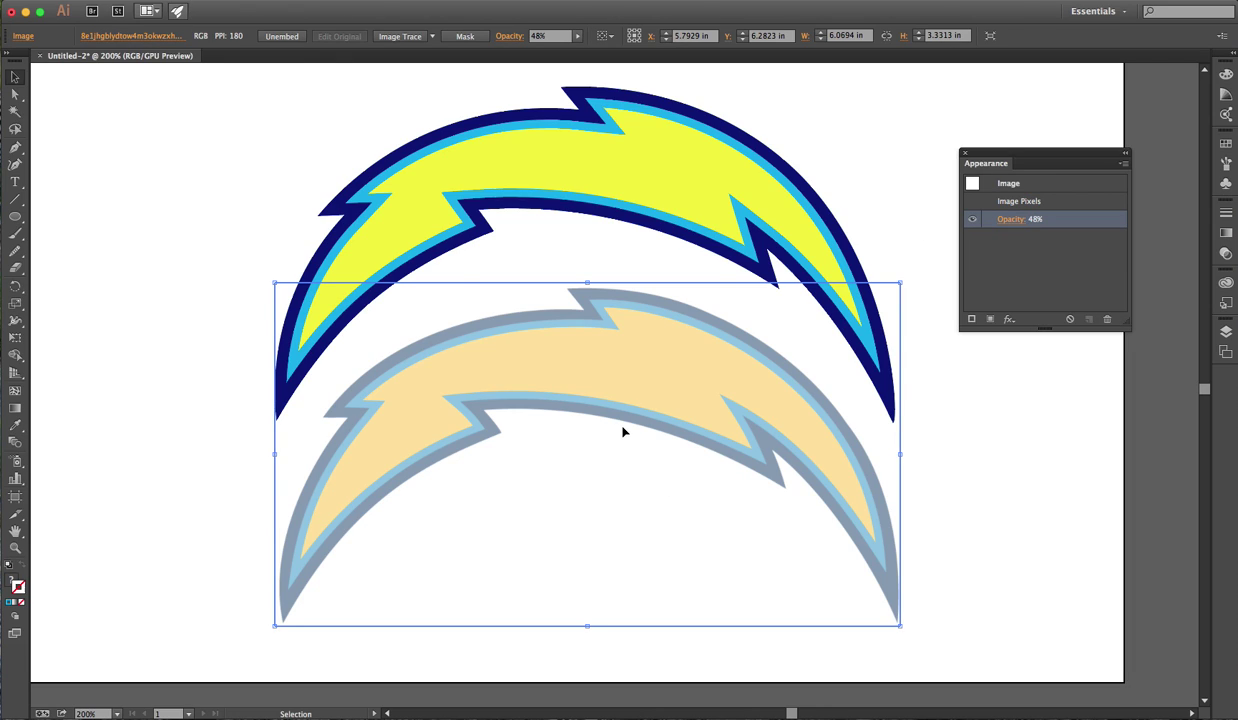
pyautogui.click(207, 287)
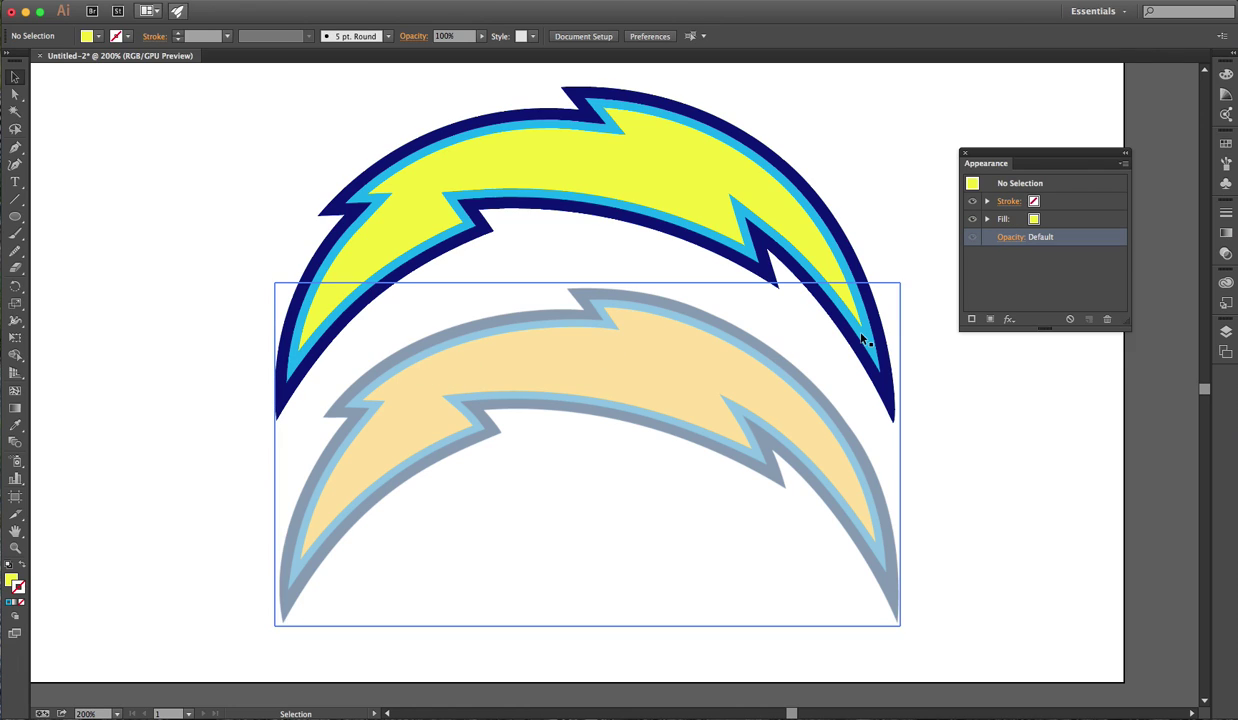